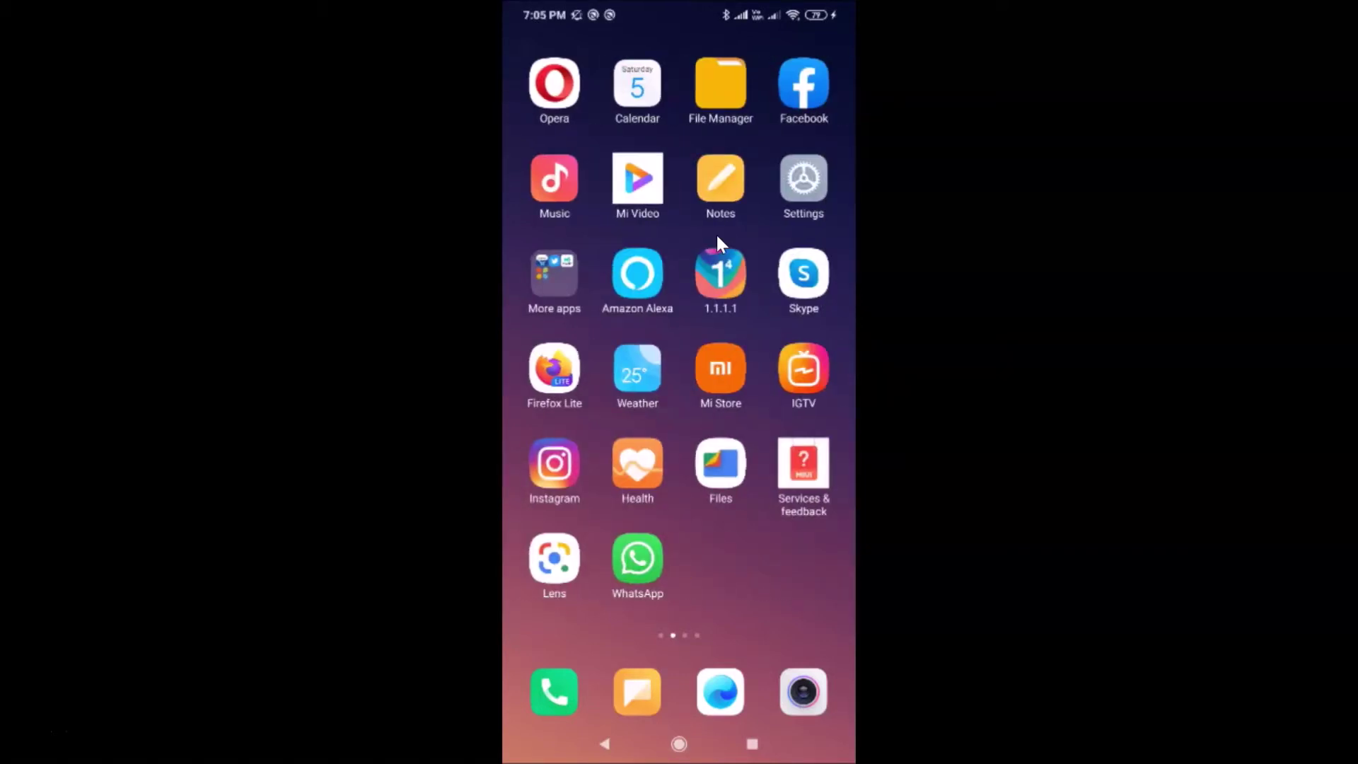
# Check About phone (MIUI Global 11.0.2 Stable), then clear Settings from recent apps
pyautogui.click(810, 189)
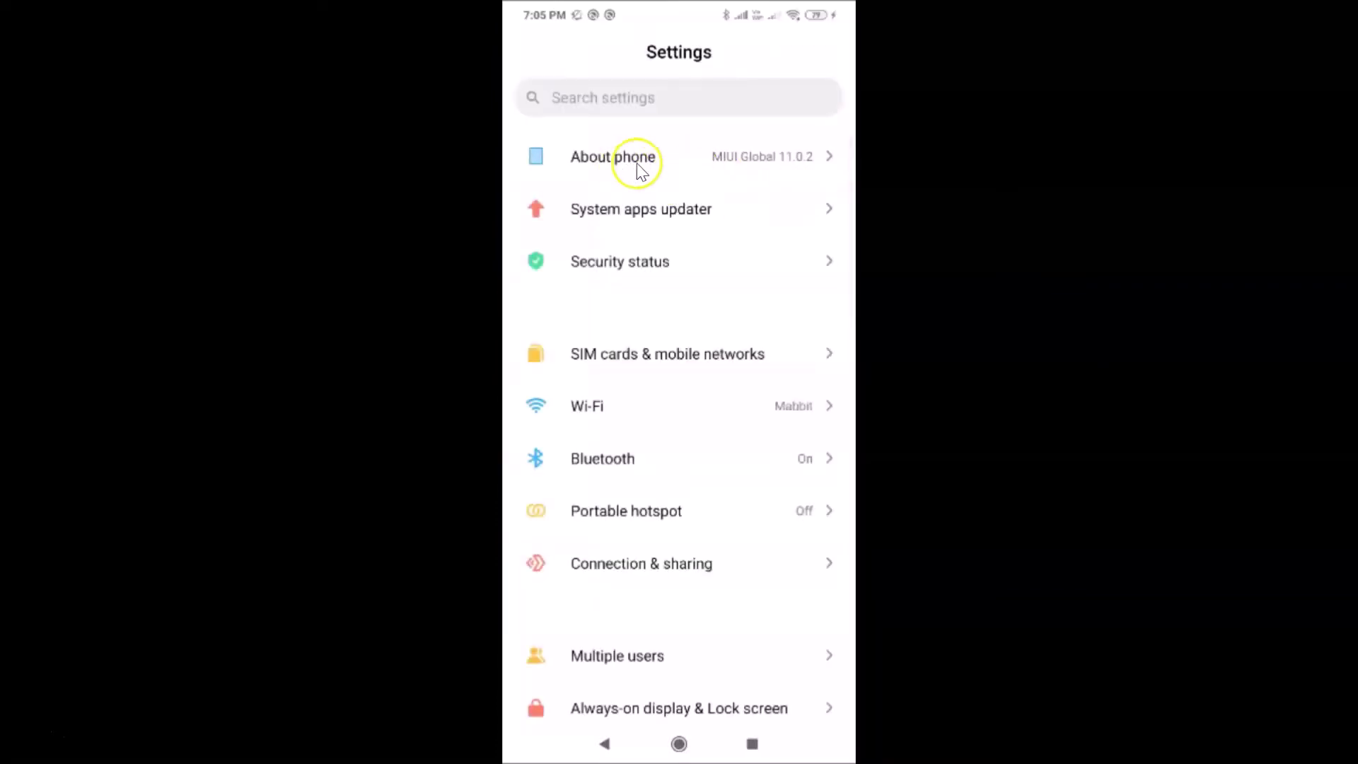
pyautogui.click(659, 161)
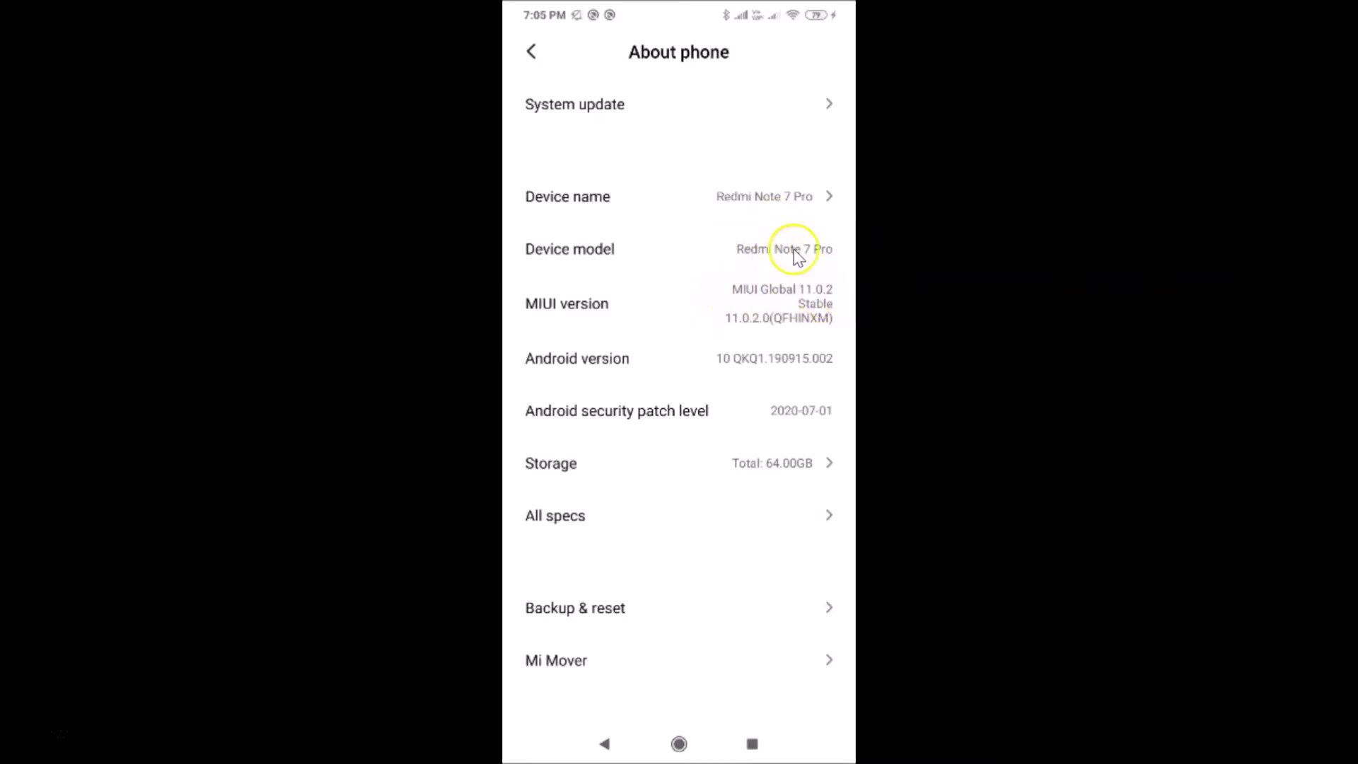
pyautogui.hotkey('alt', 's')
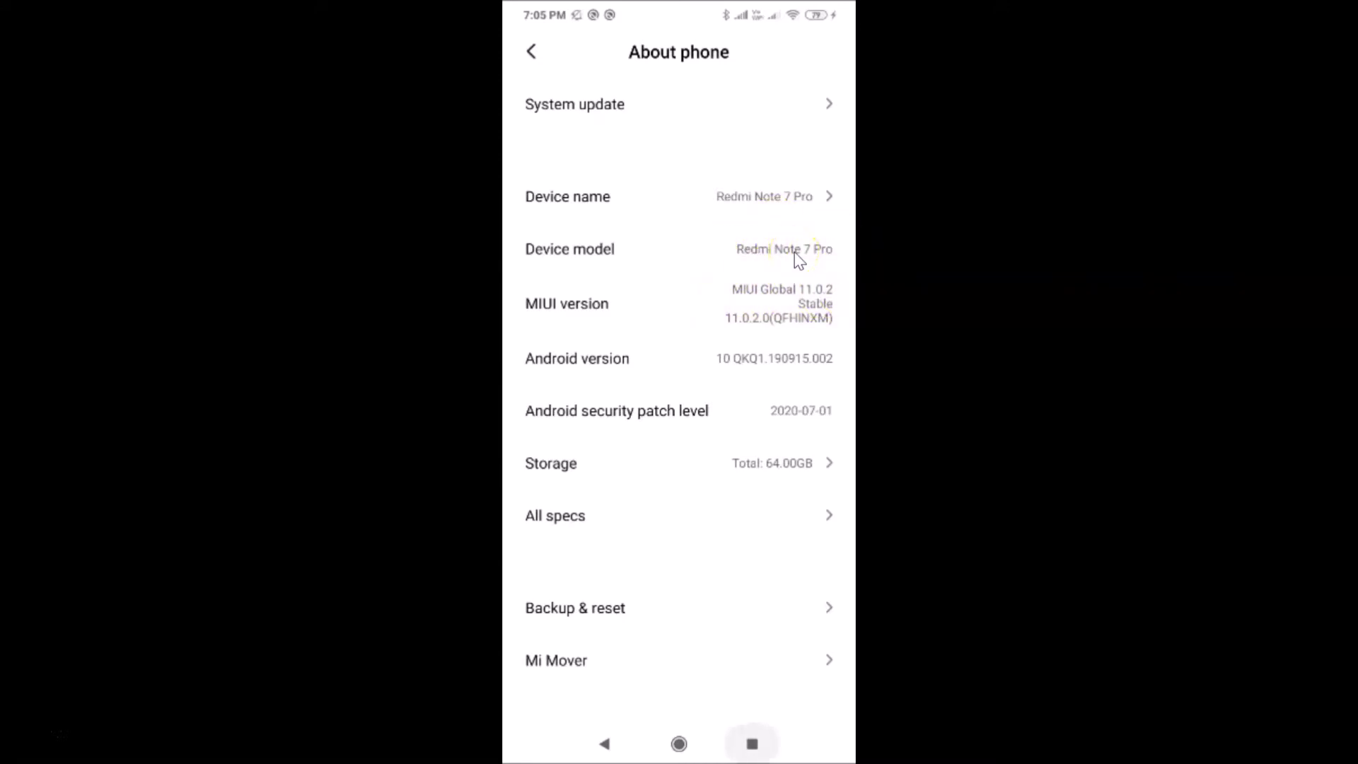
pyautogui.hotkey('alt', 'h')
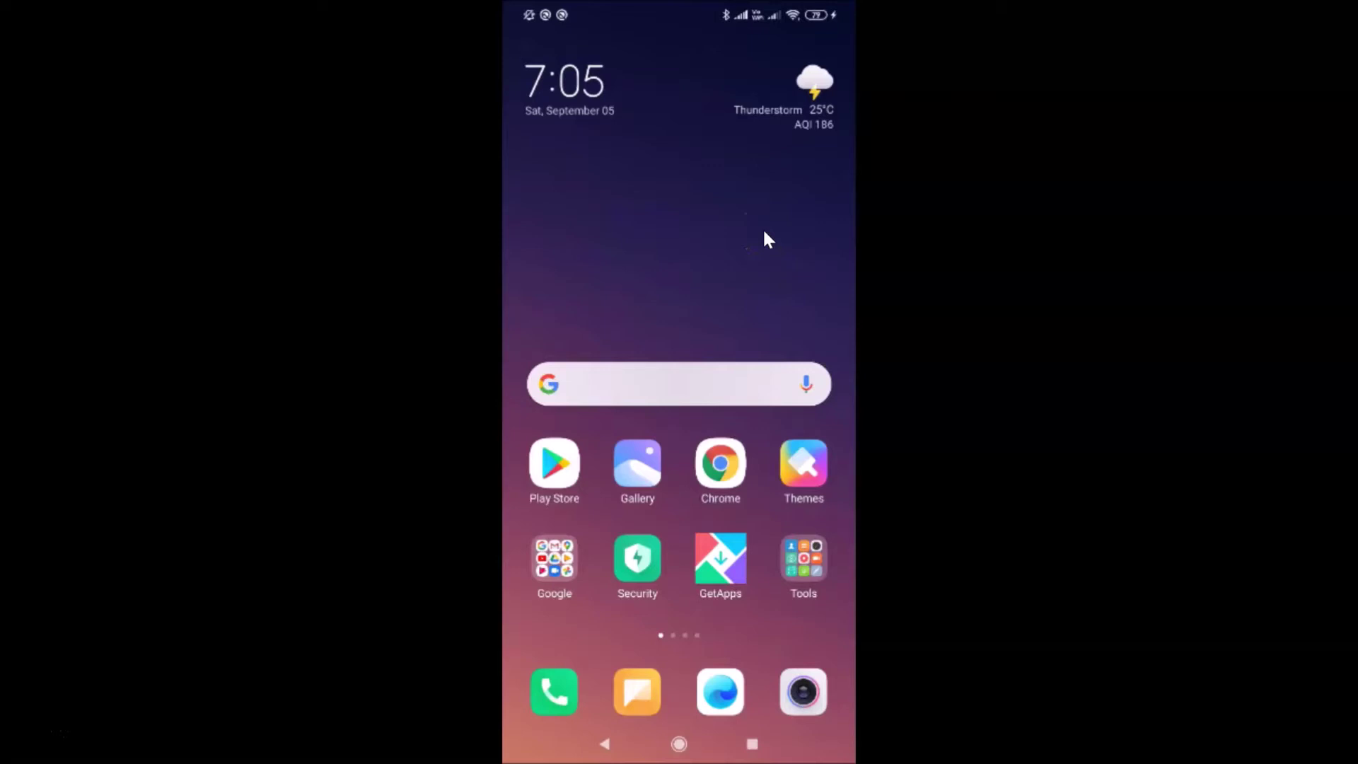
# On the second home page, open WhatsApp's chat list, leave it, then launch Facebook
pyautogui.click(739, 234)
pyautogui.moveTo(740, 235); pyautogui.dragTo(640, 240)
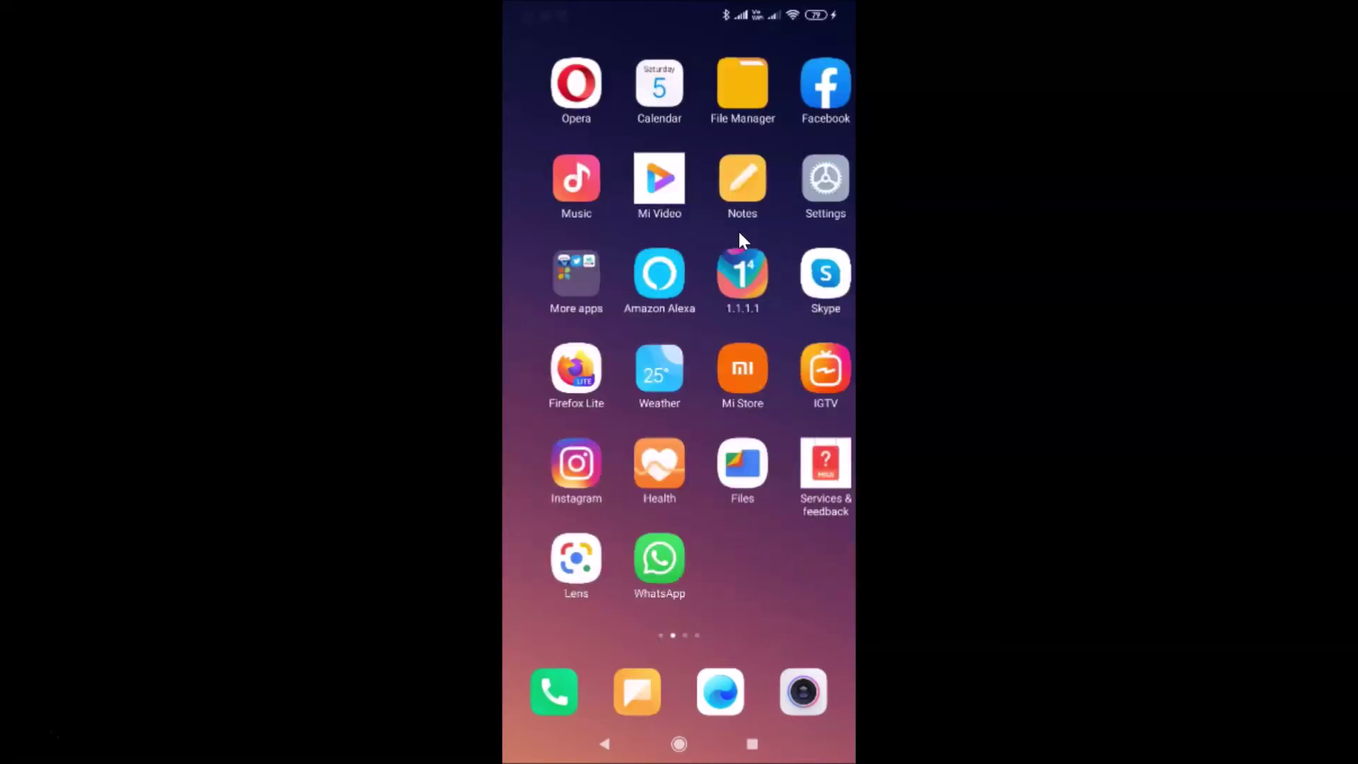
pyautogui.click(634, 557)
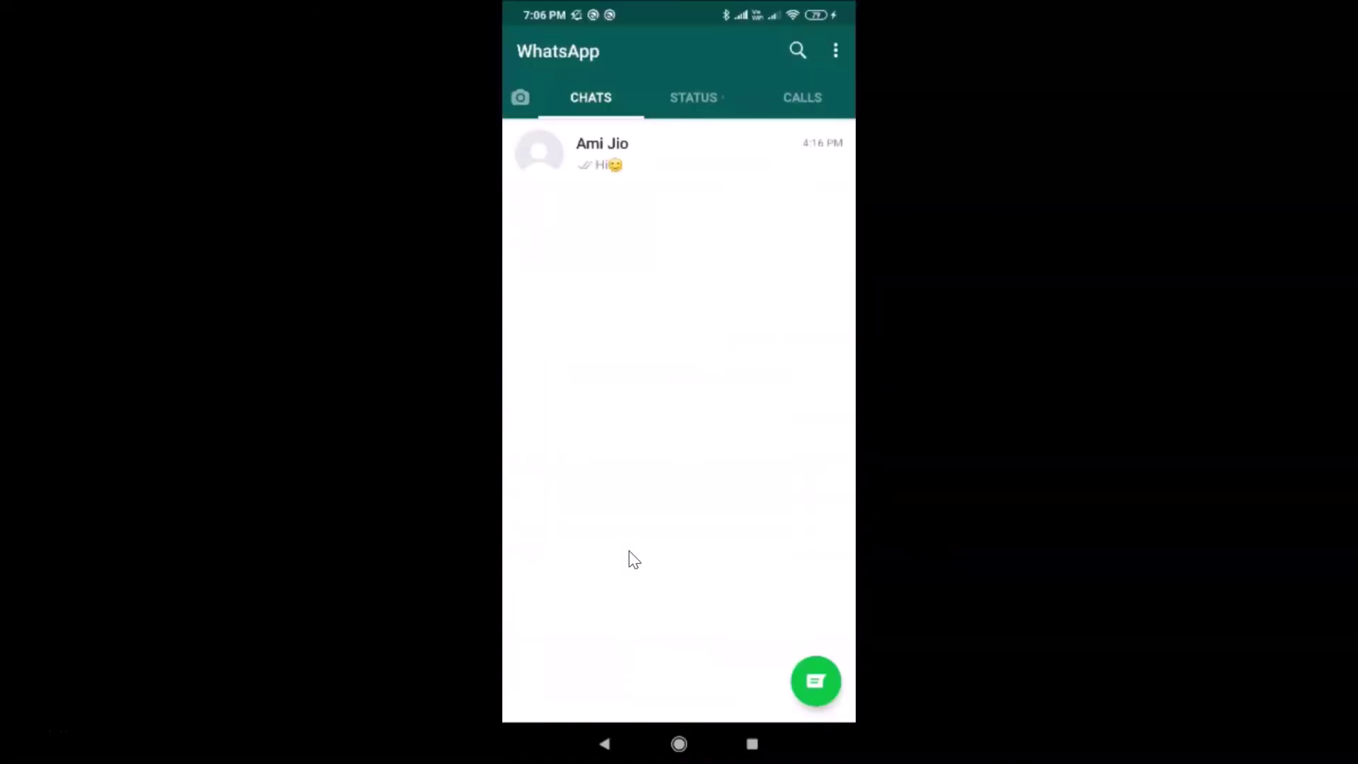
pyautogui.rightClick(634, 559)
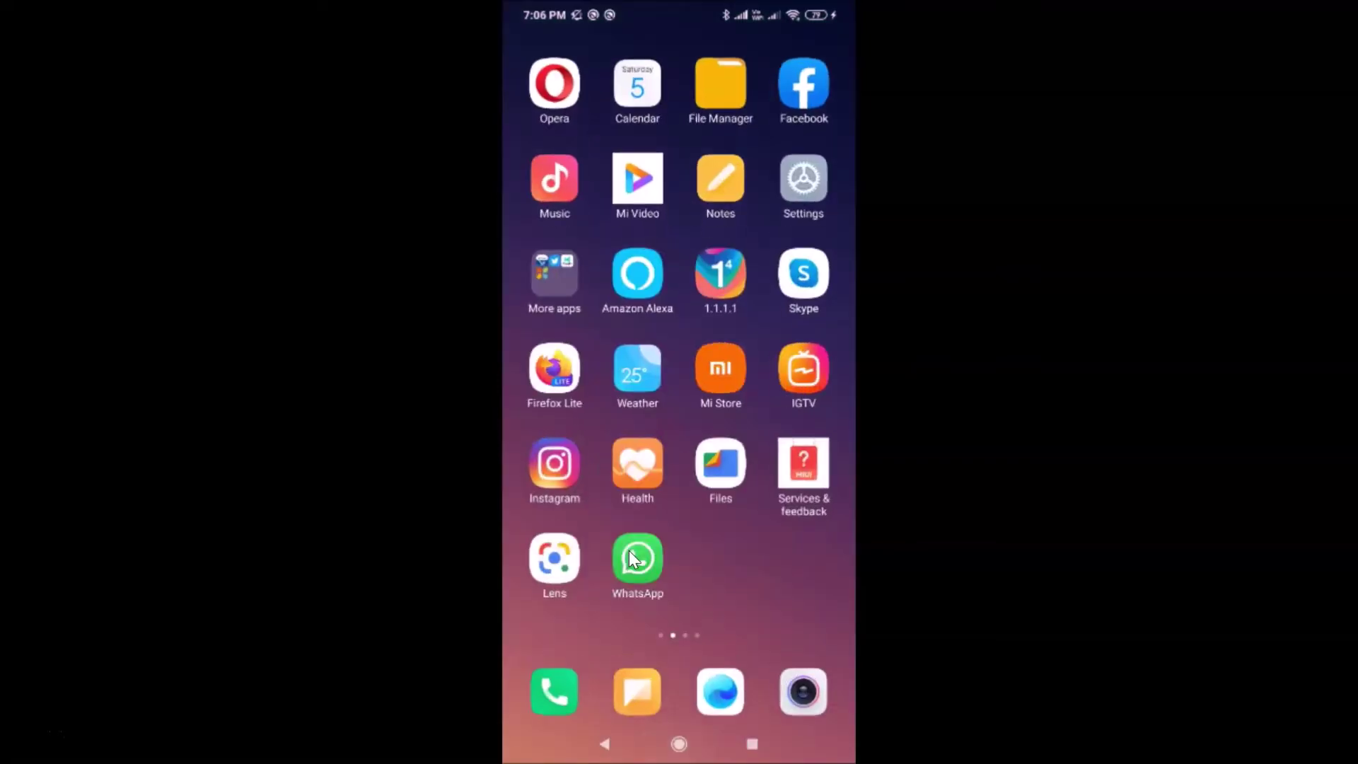
pyautogui.click(806, 88)
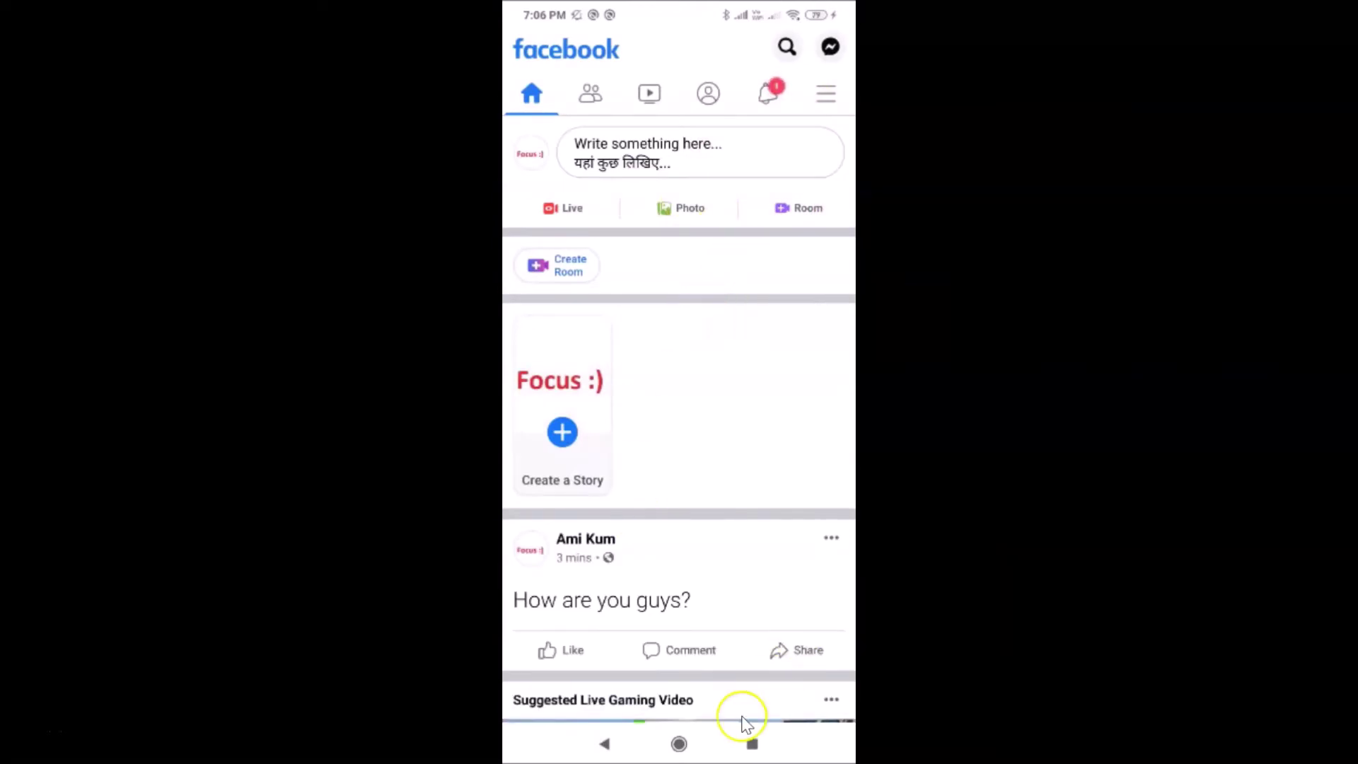
# Check that Recents shows unblurred Facebook and WhatsApp previews, then return to home page 1
pyautogui.click(753, 745)
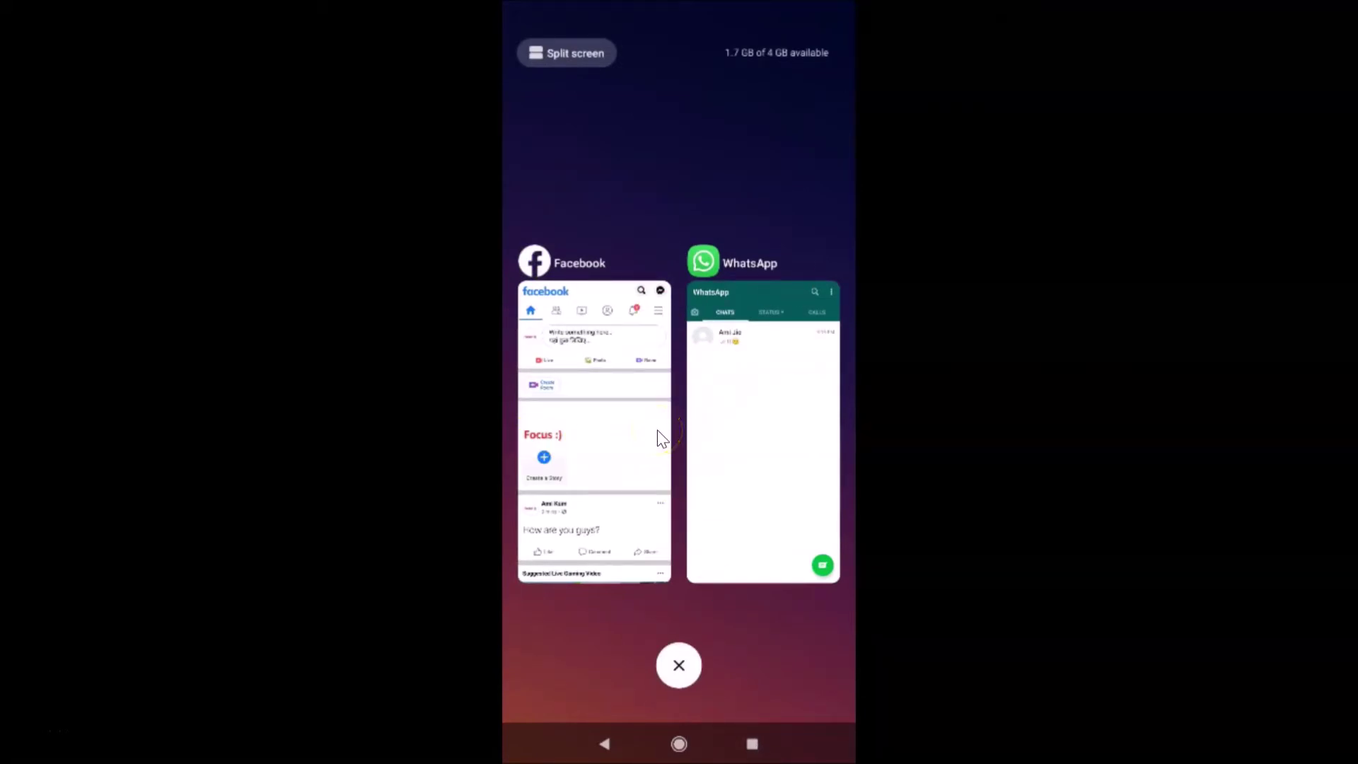
pyautogui.click(607, 737)
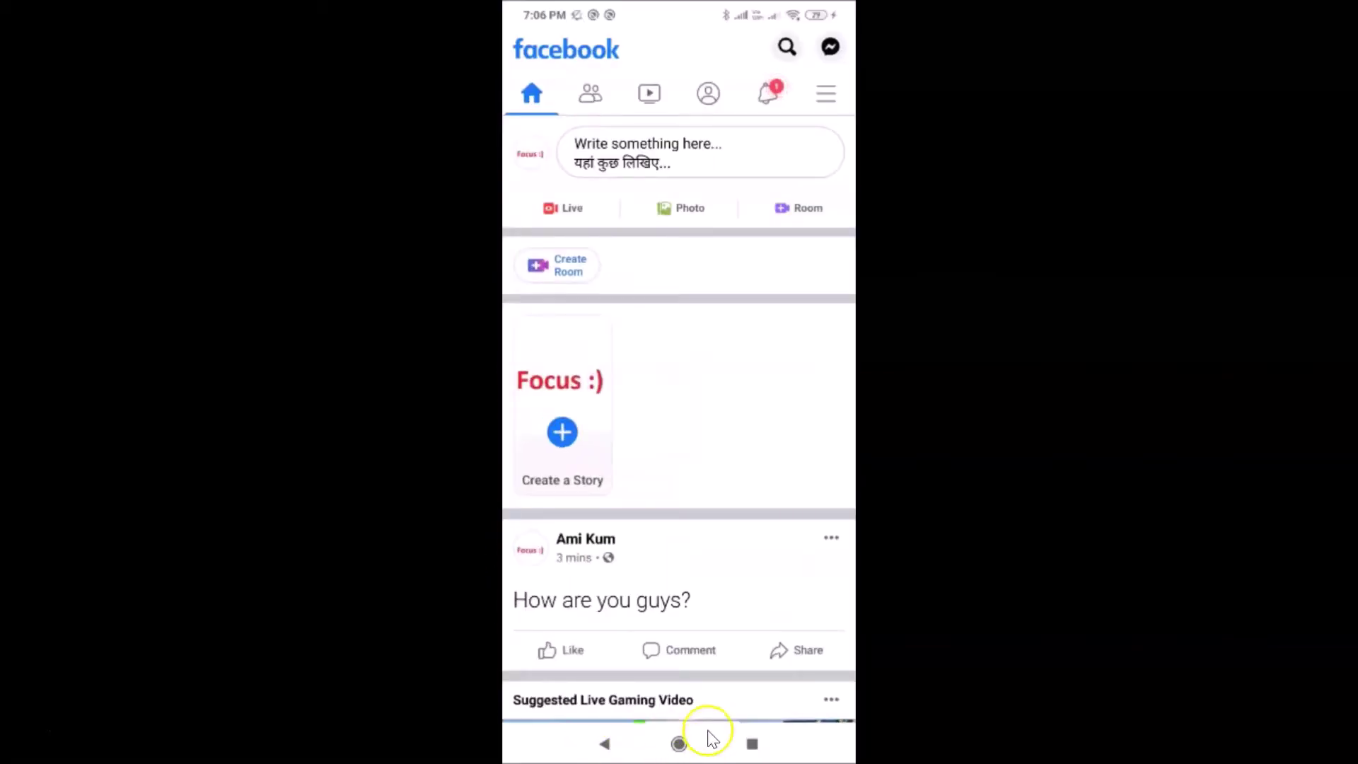
pyautogui.click(686, 743)
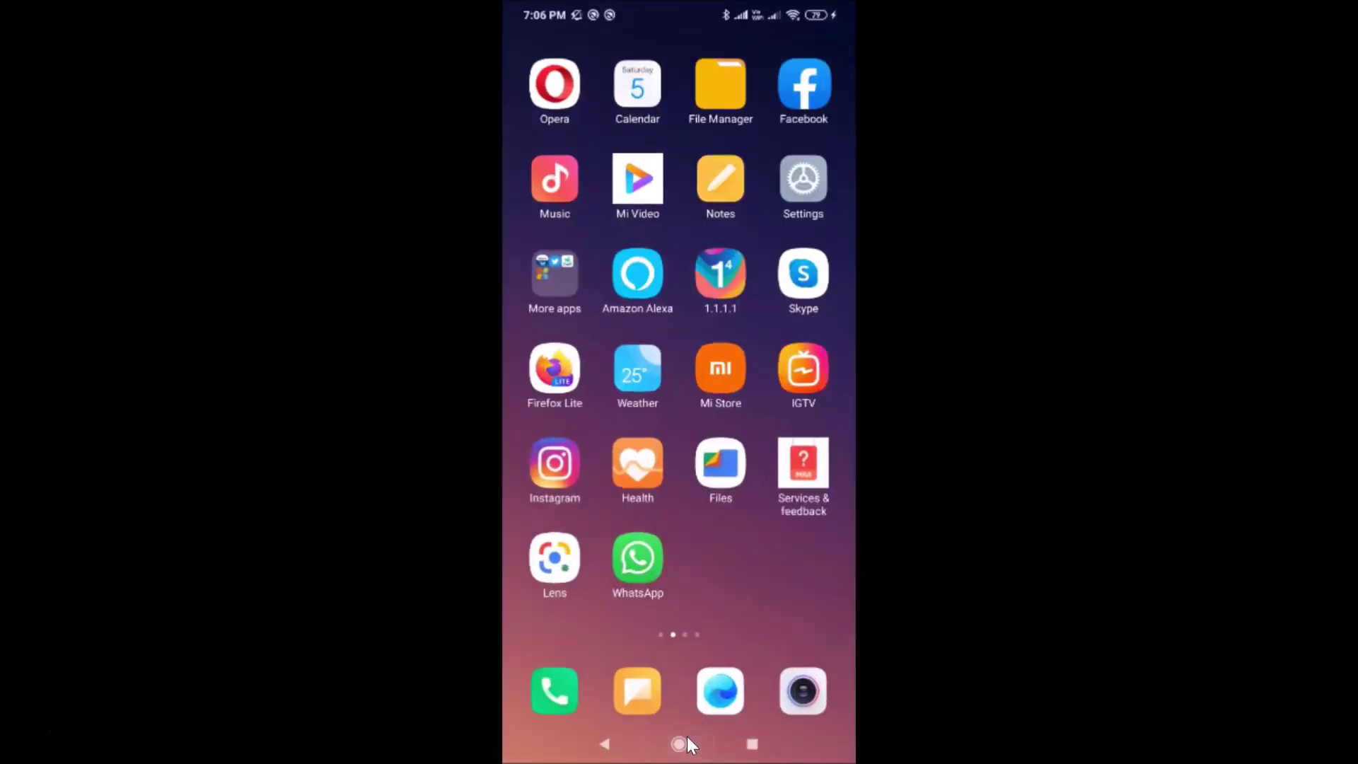
pyautogui.click(687, 739)
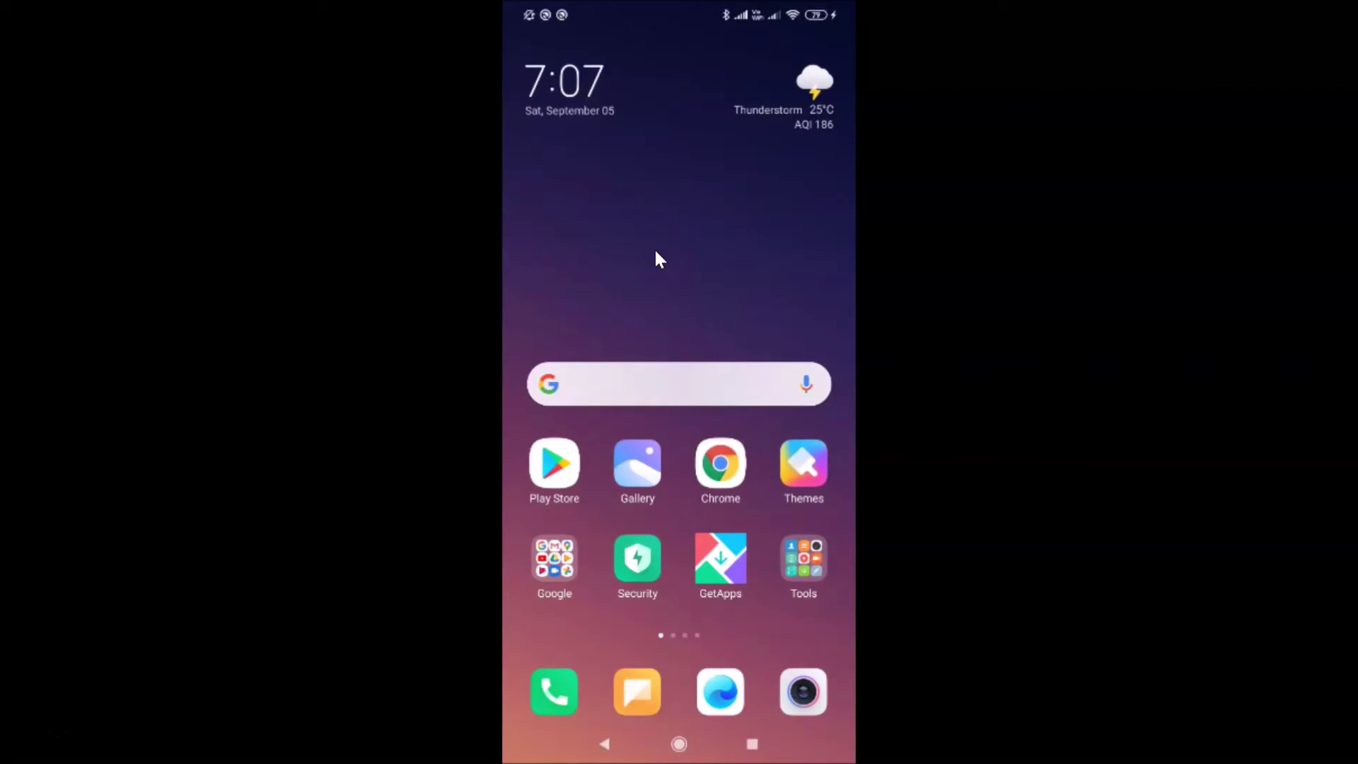
# Launch Settings from page 2 and scroll the list down to the Home screen entry
pyautogui.scroll(-1, 656, 255)
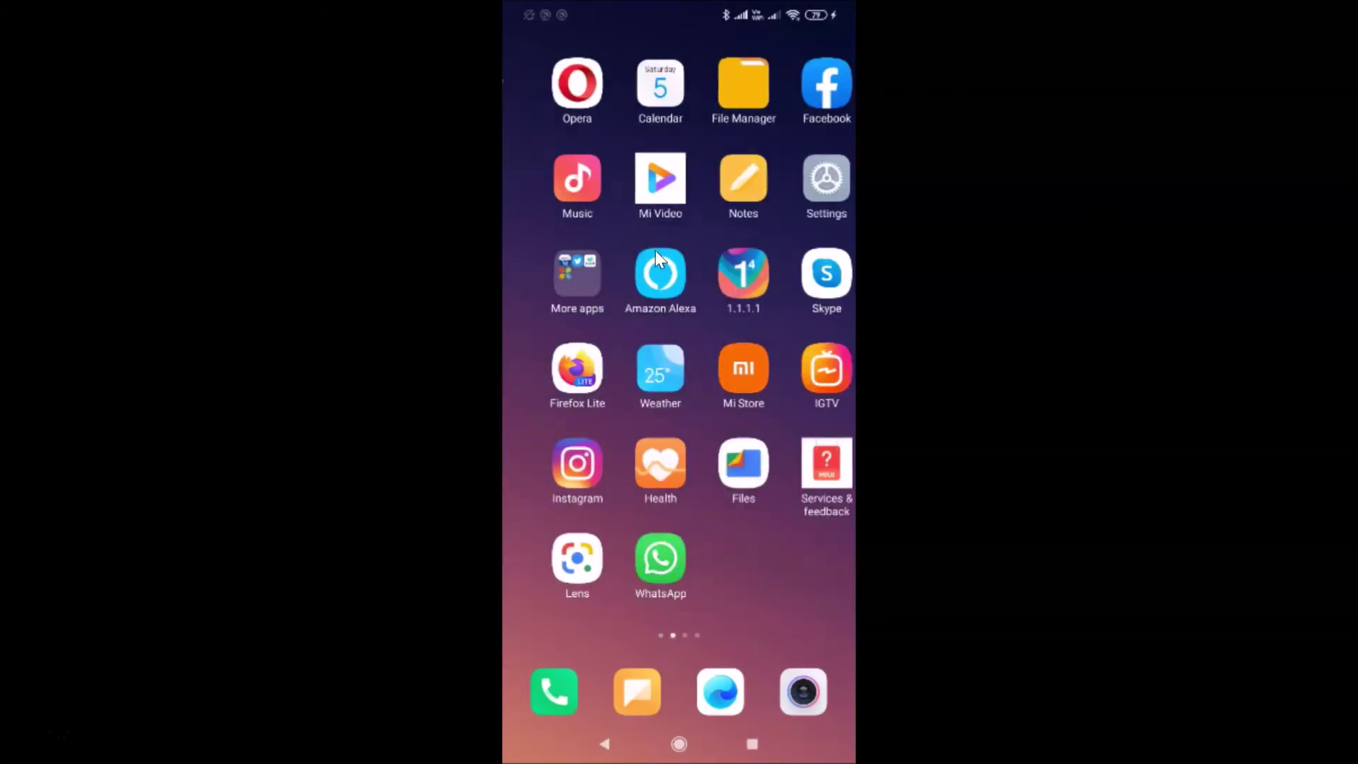
pyautogui.click(784, 166)
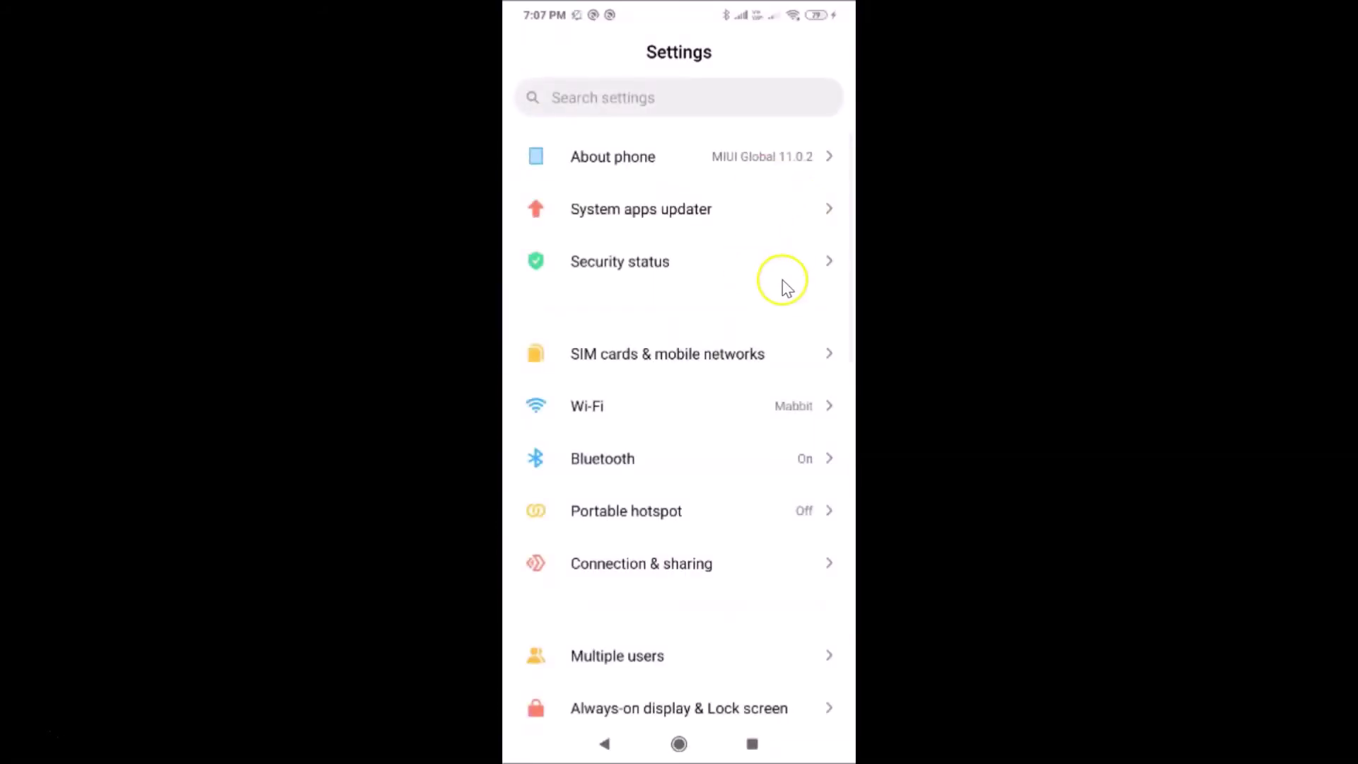
pyautogui.scroll(-5, 727, 326)
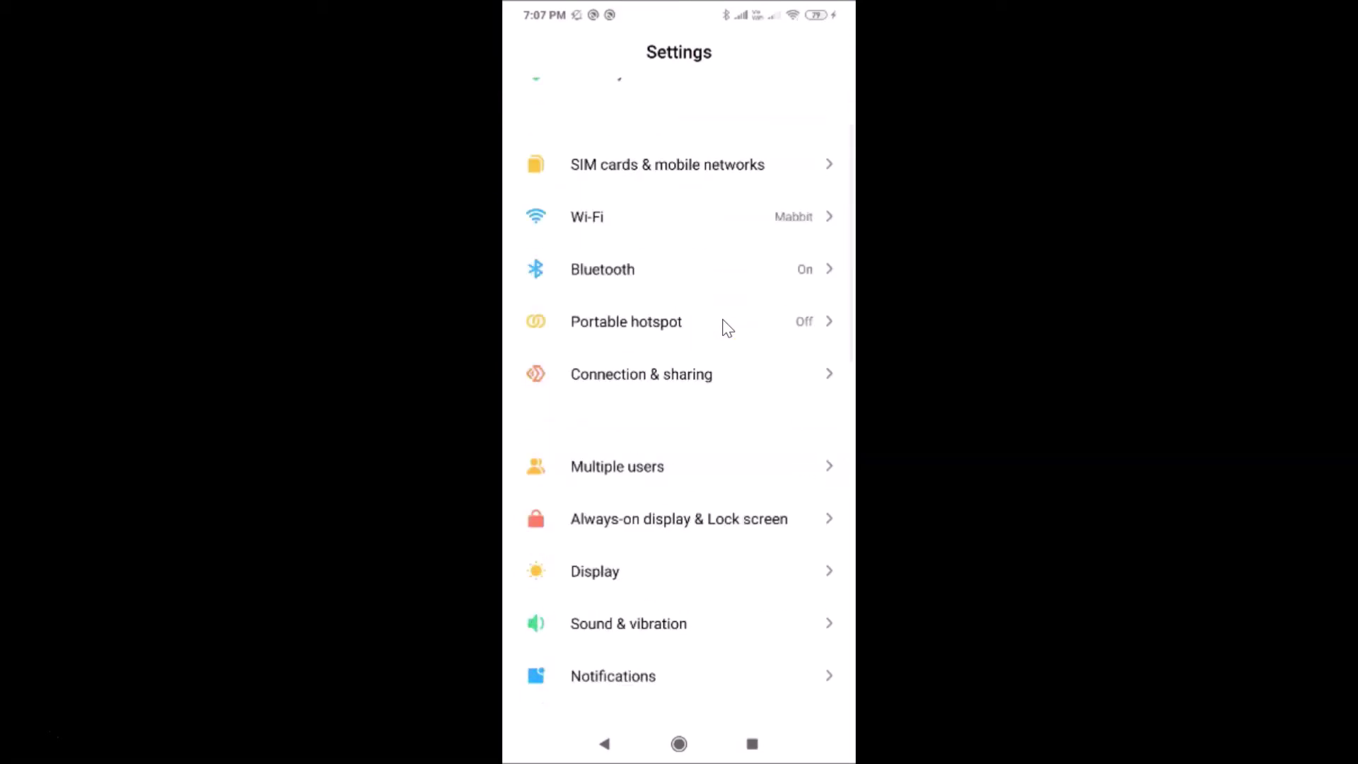
pyautogui.scroll(-2, 726, 327)
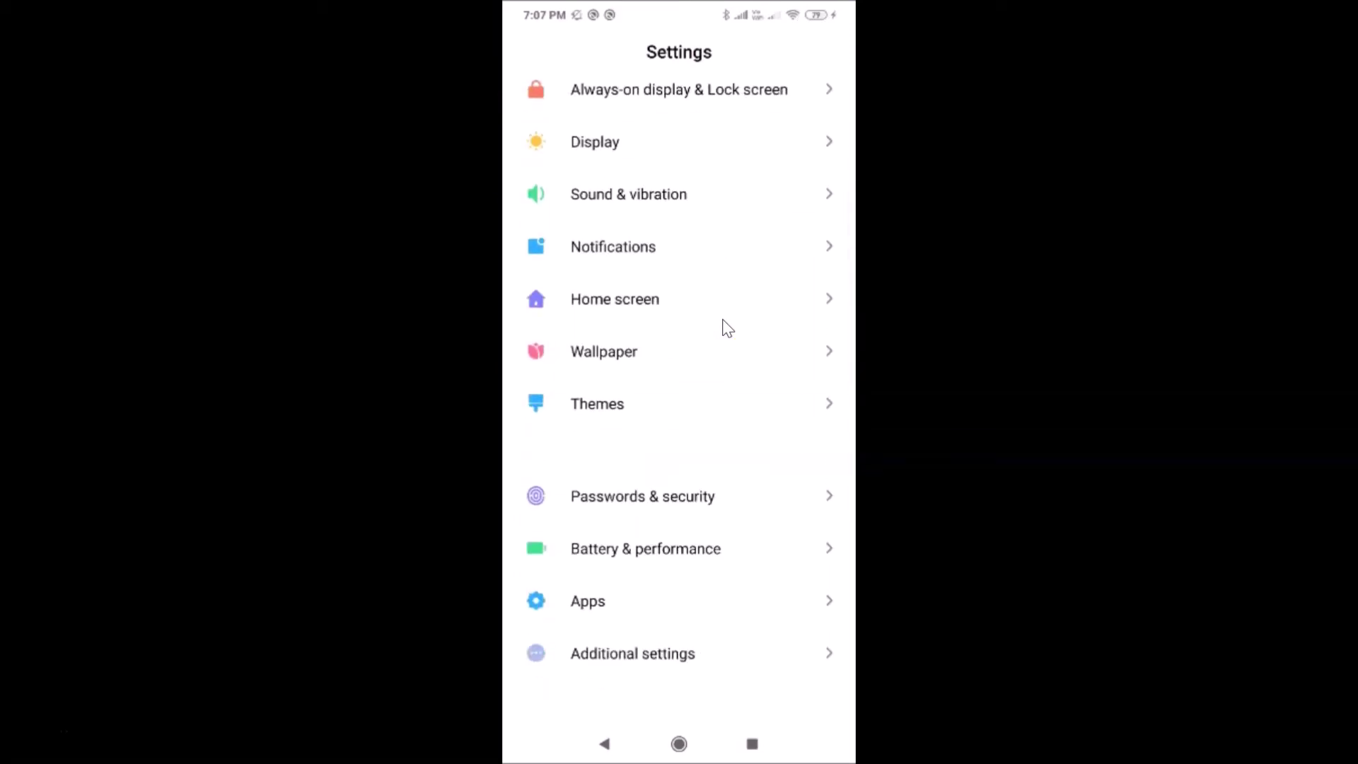
# Open Home screen settings and go to the Blur app previews list under Recents
pyautogui.click(639, 300)
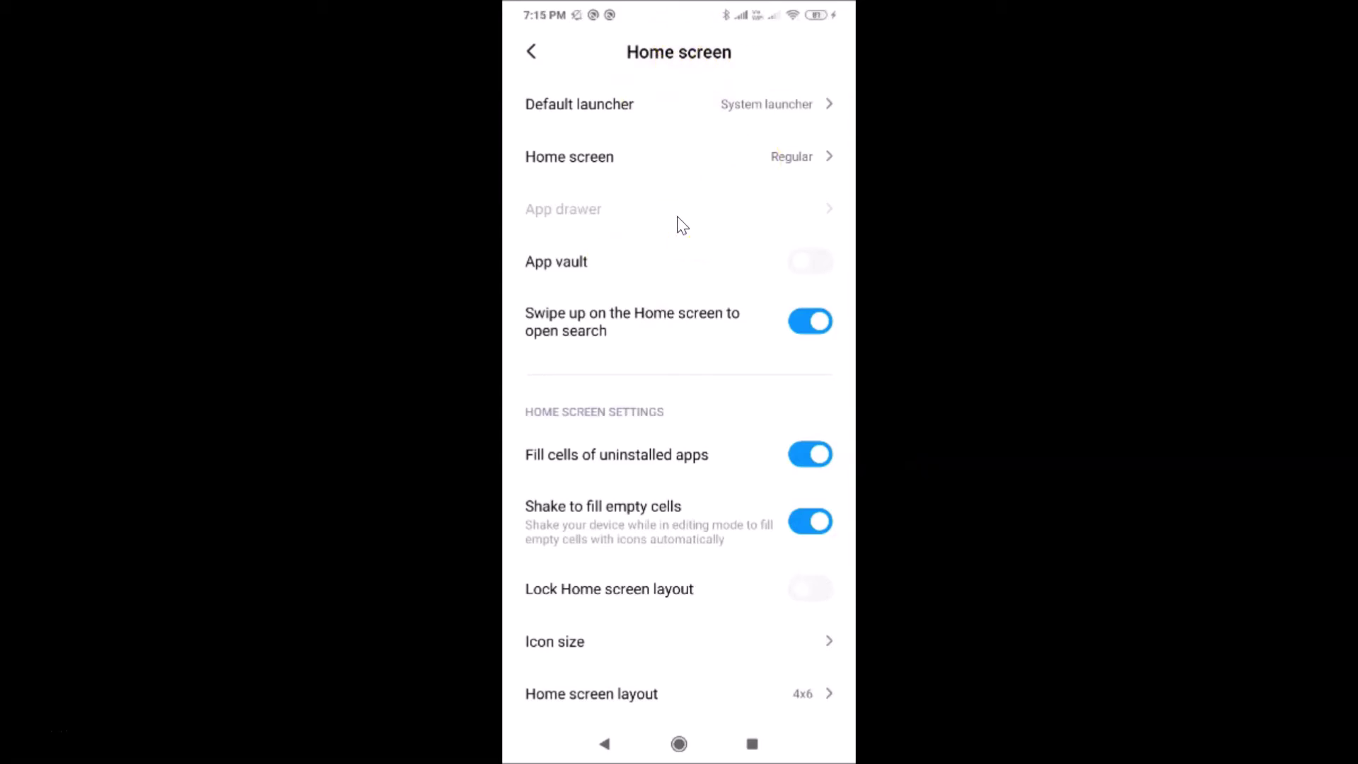
pyautogui.scroll(-3, 681, 225)
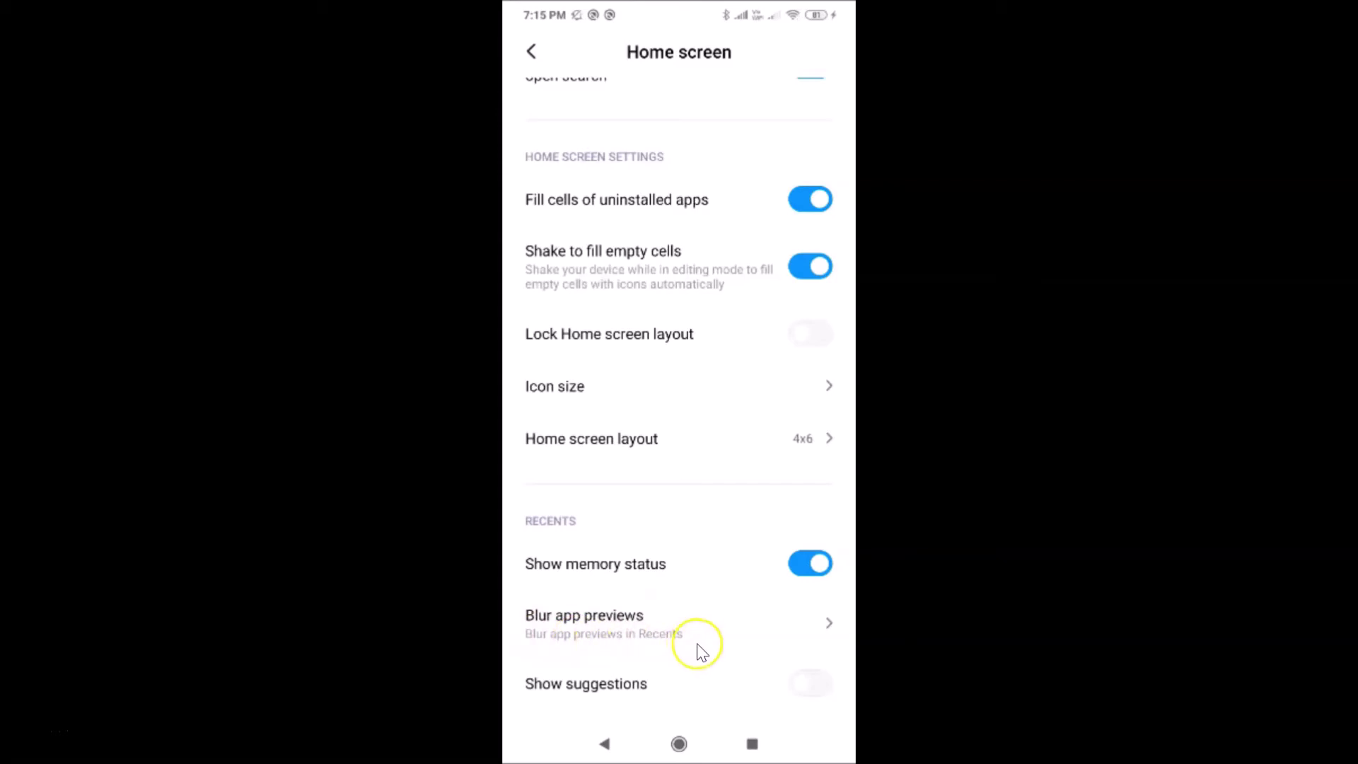
pyautogui.click(626, 636)
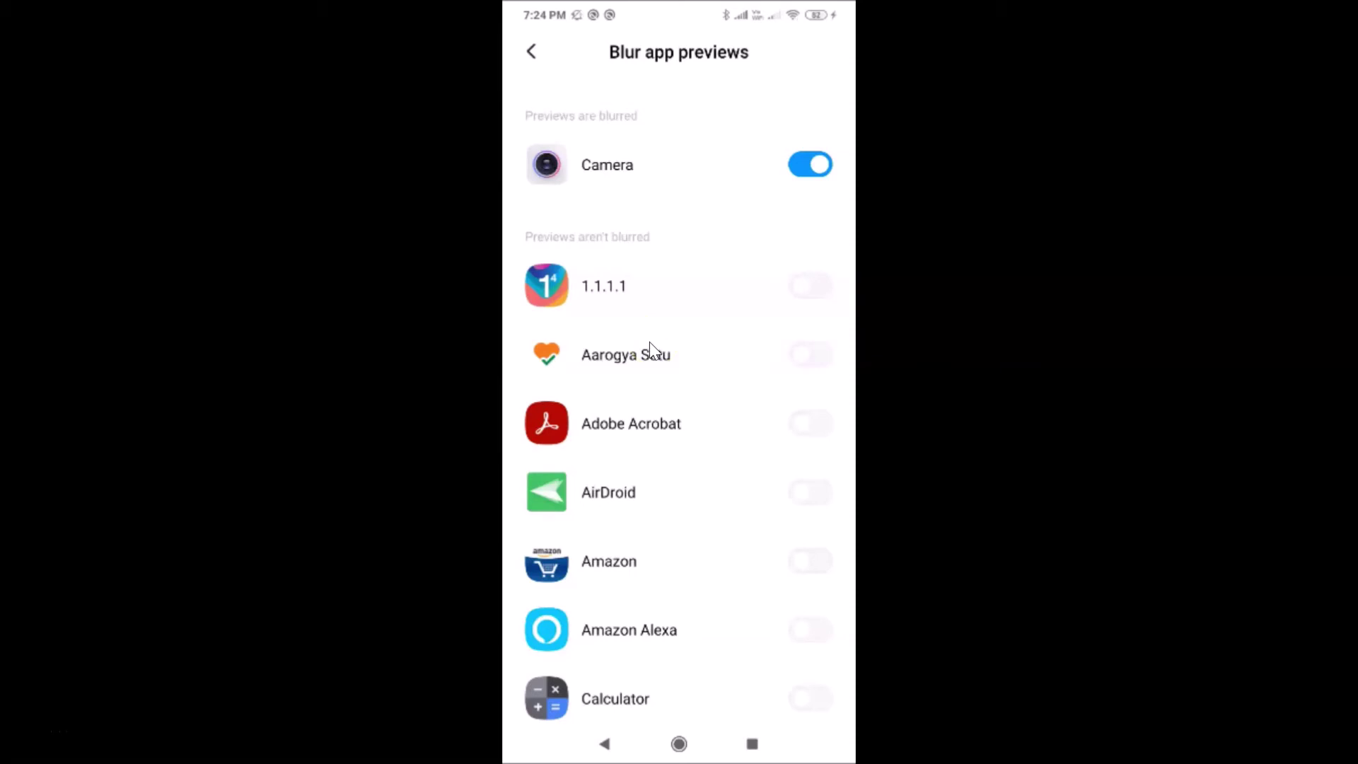
# Switch on the Blur app previews toggles for Facebook and WhatsApp
pyautogui.scroll(-10, 649, 342)
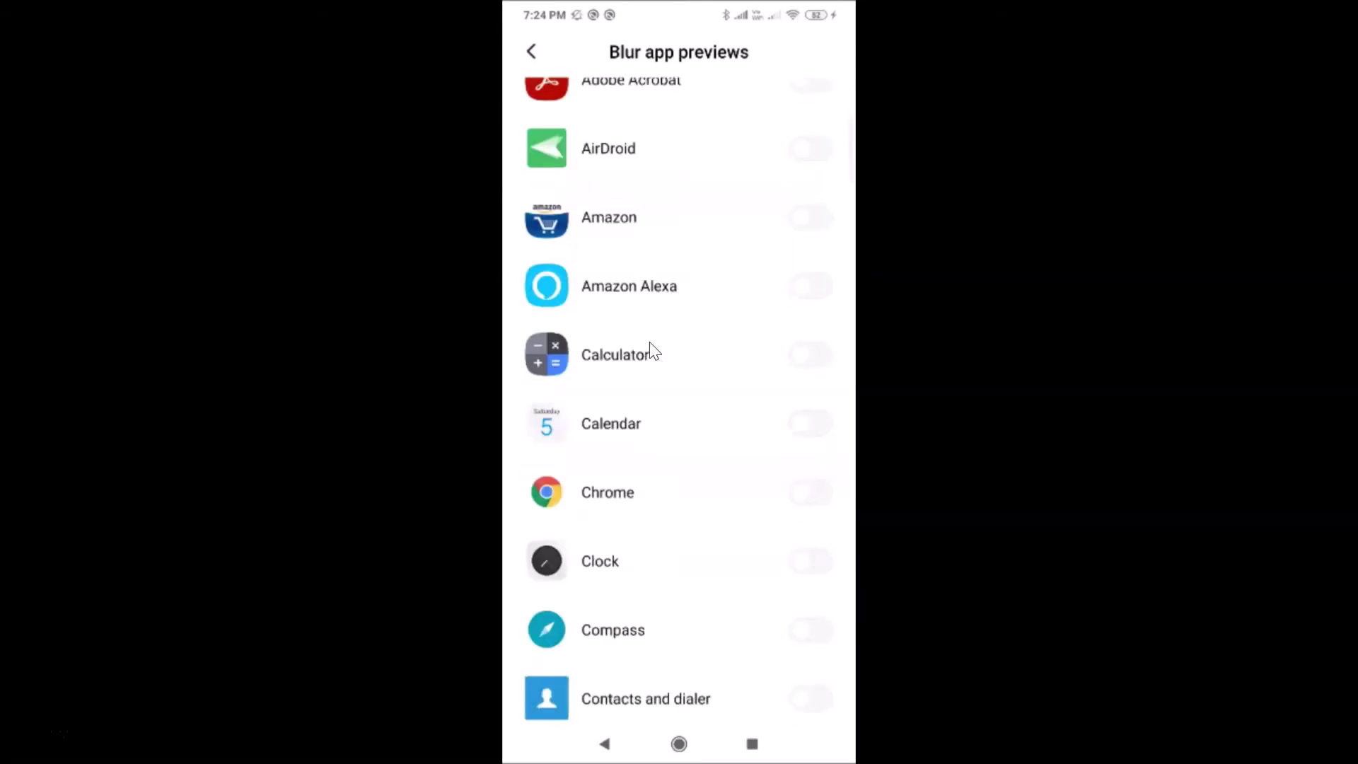
pyautogui.scroll(-7, 649, 342)
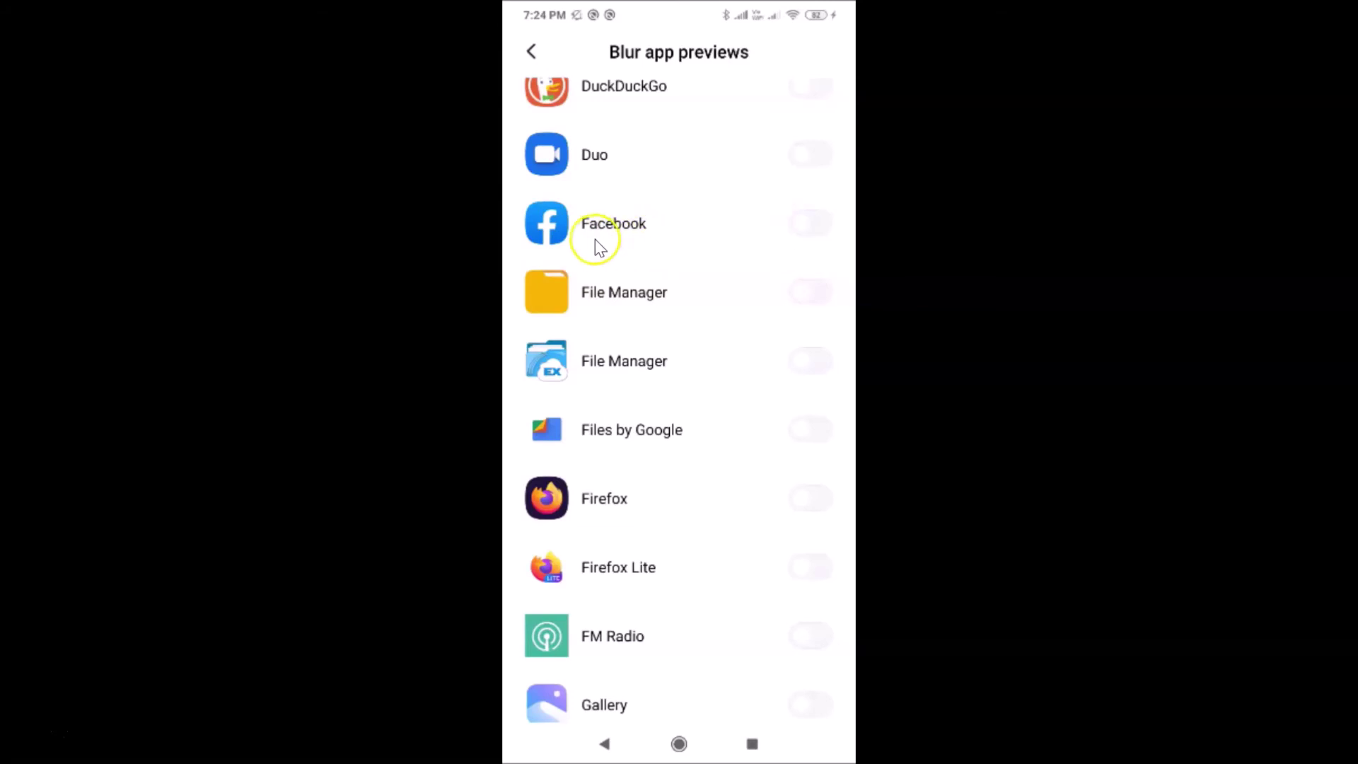
pyautogui.click(811, 223)
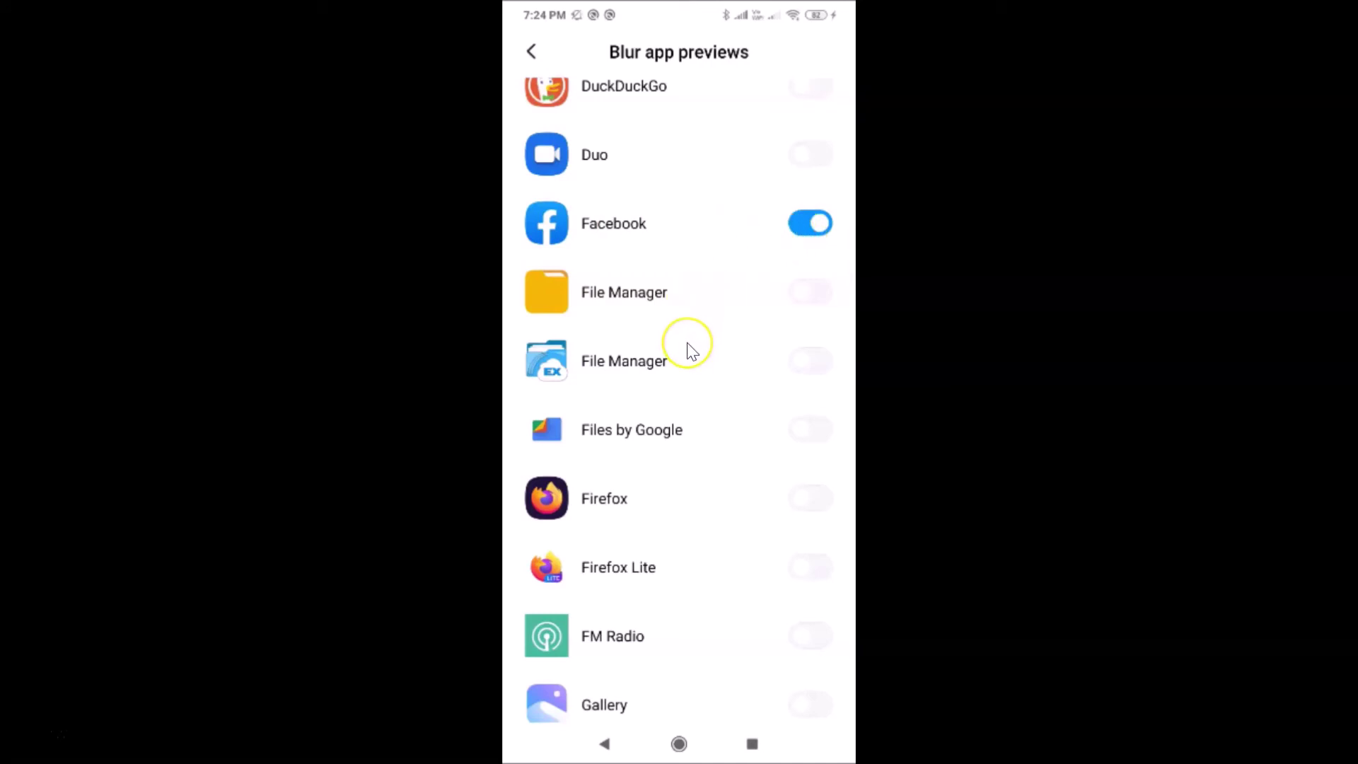
pyautogui.scroll(-6, 688, 344)
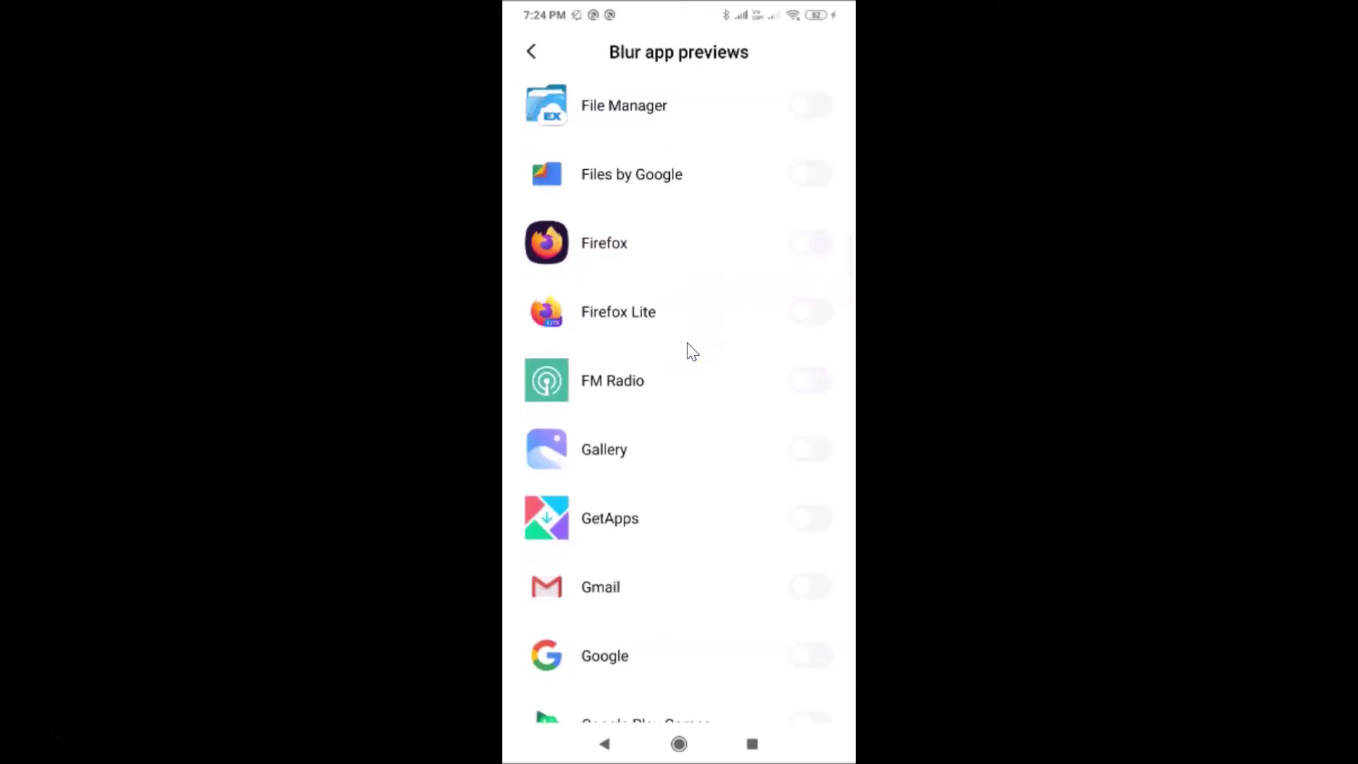
pyautogui.scroll(-15, 688, 345)
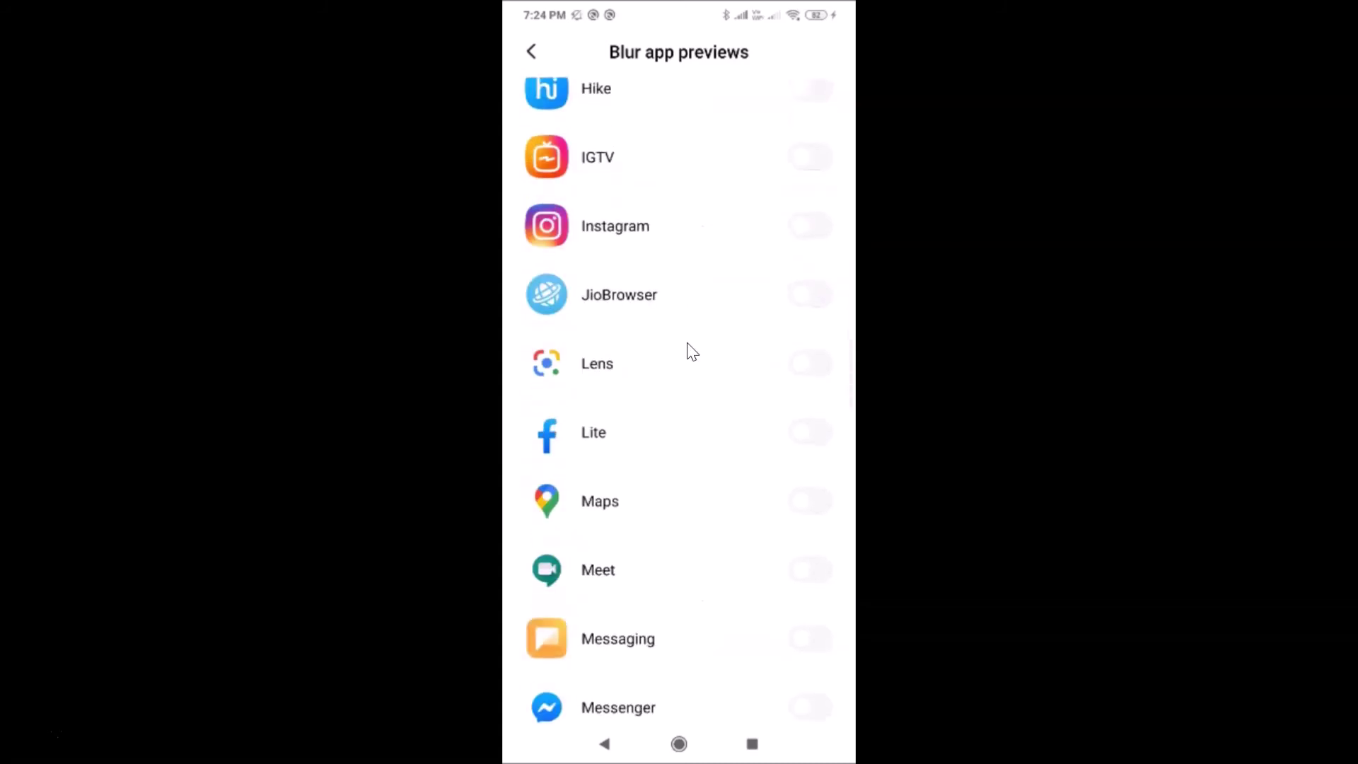
pyautogui.scroll(-15, 686, 344)
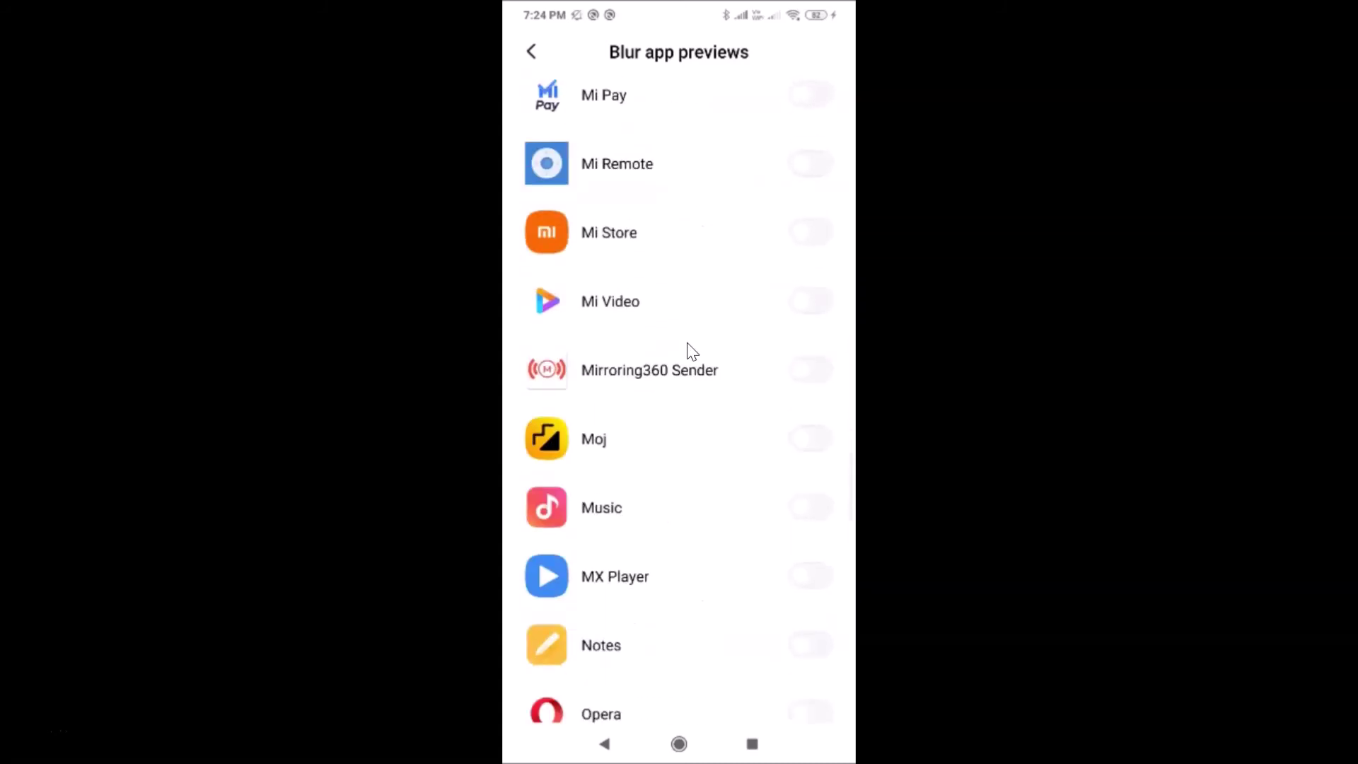
pyautogui.scroll(-15, 686, 343)
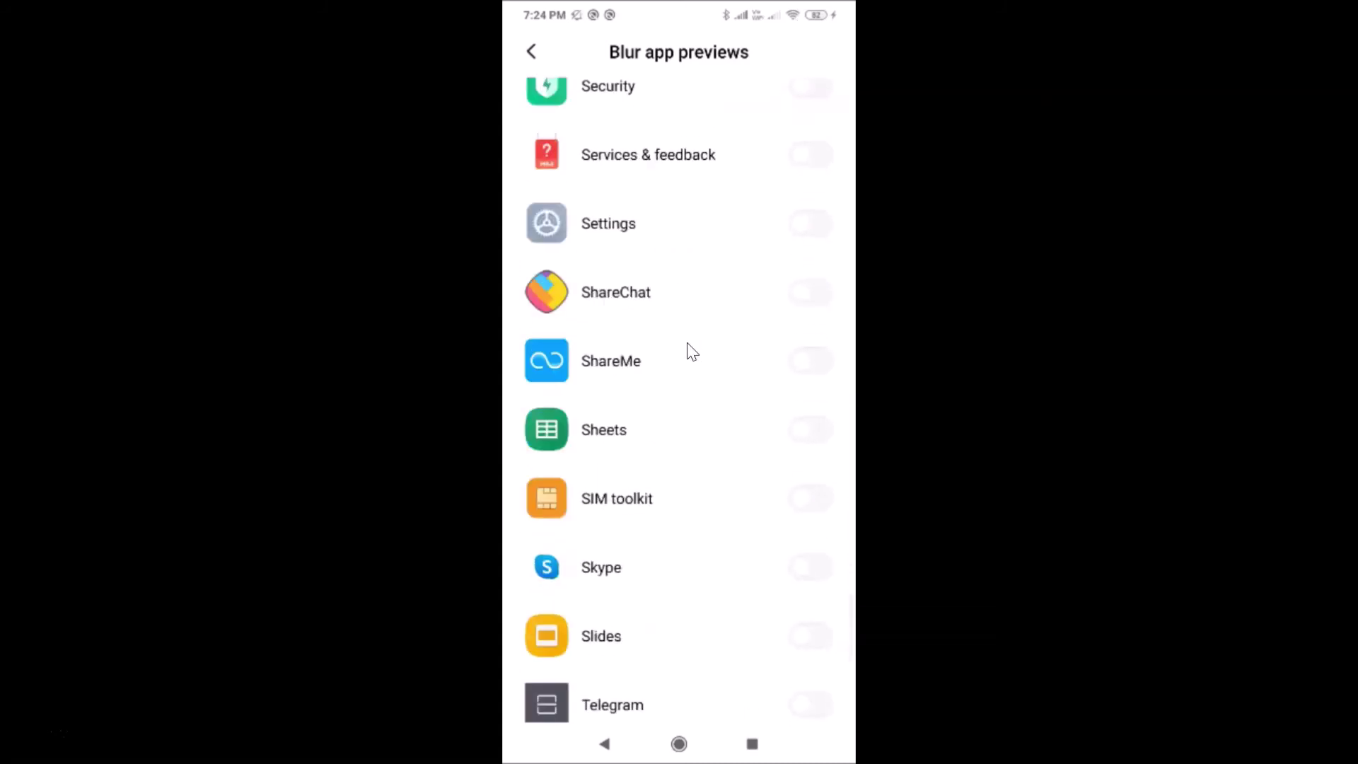
pyautogui.scroll(-3, 688, 351)
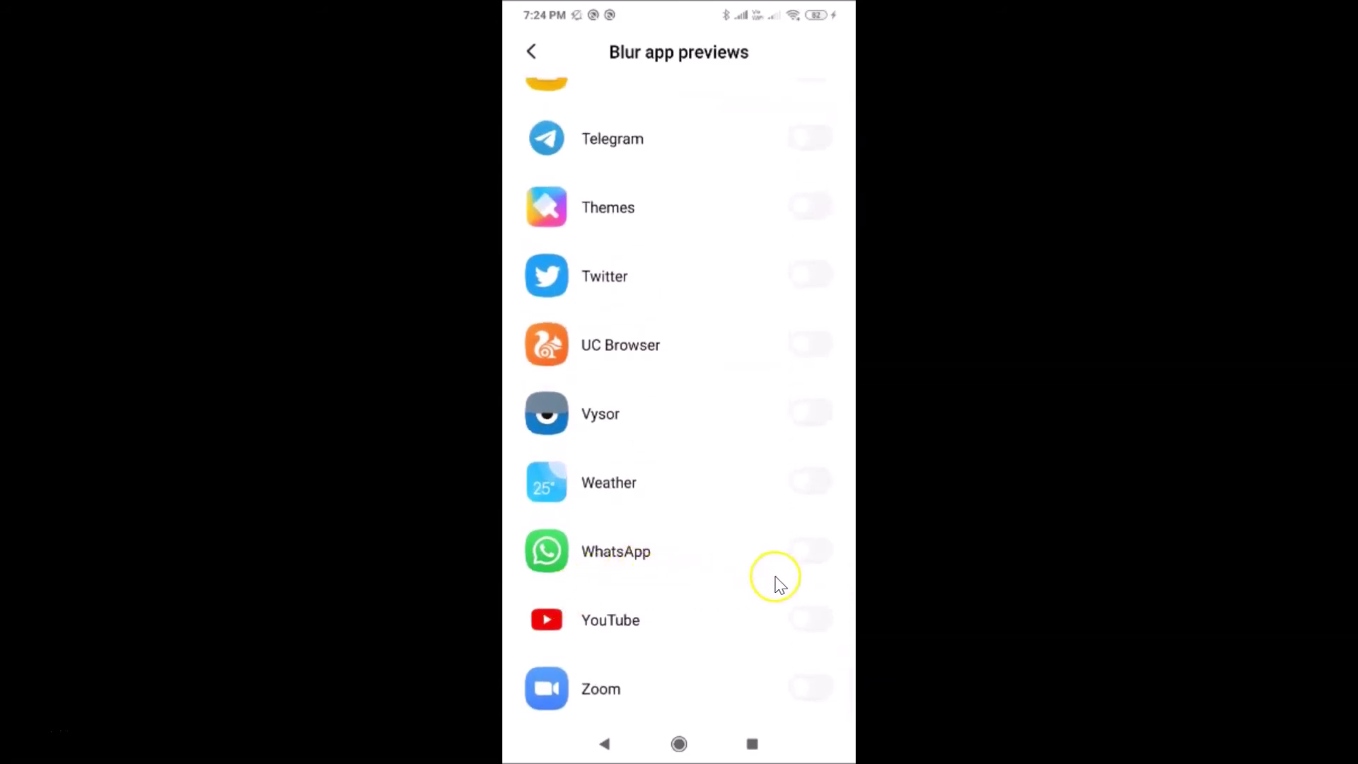
pyautogui.click(813, 556)
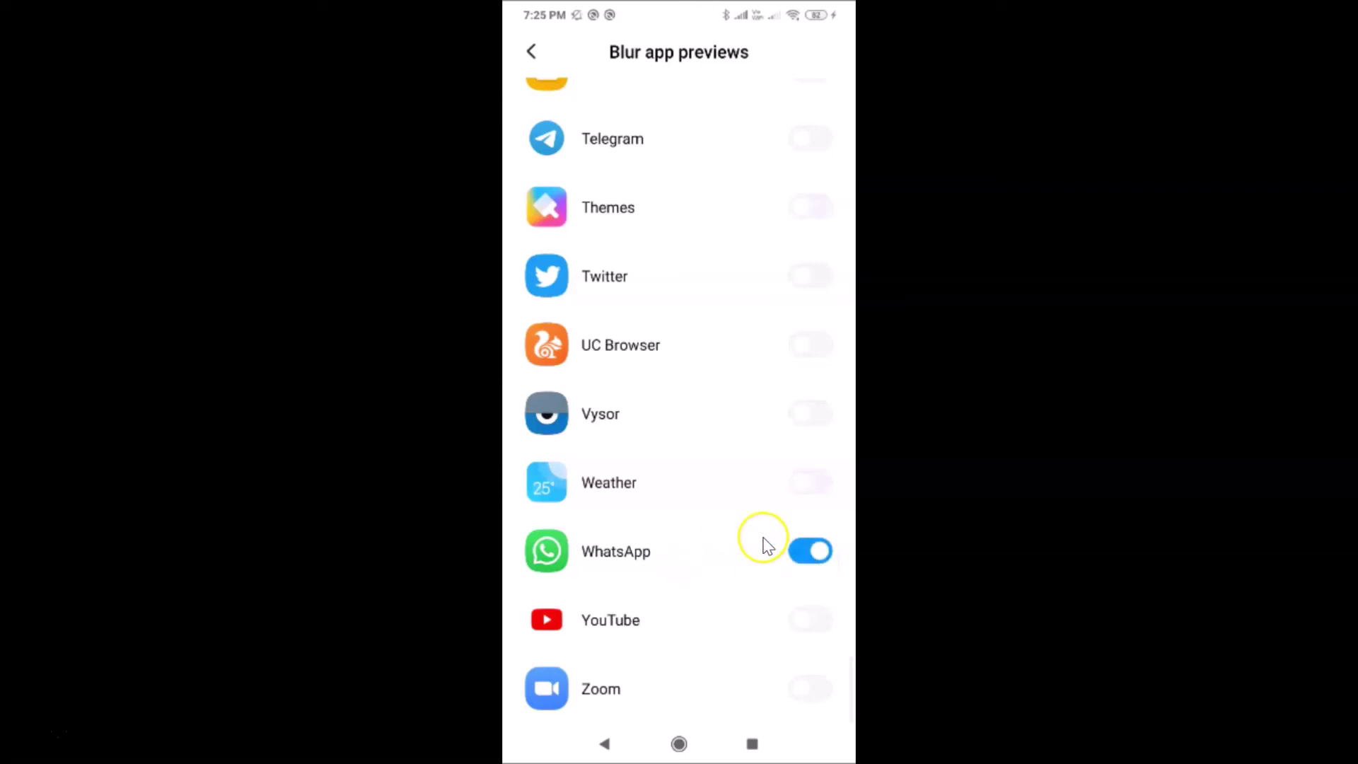
pyautogui.click(532, 52)
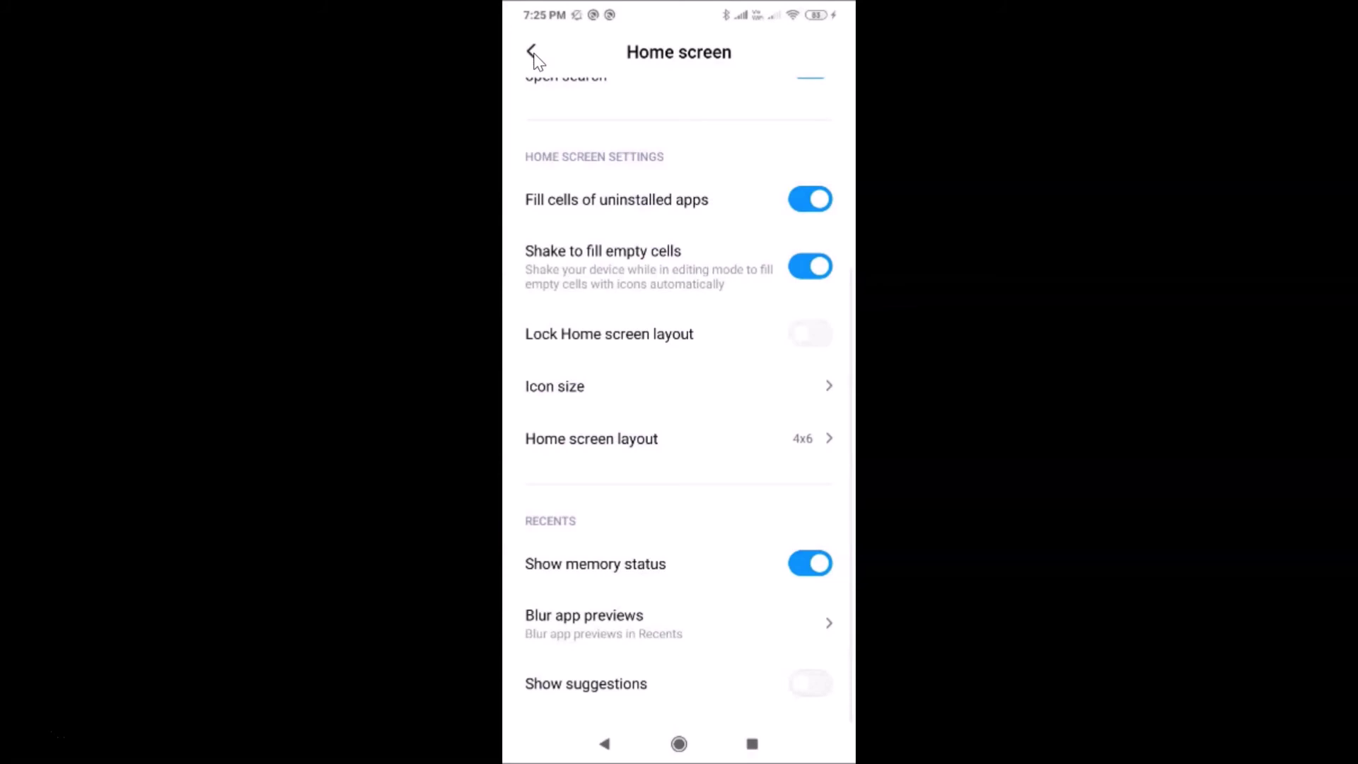
# Verify Camera, Facebook and WhatsApp are blurred, then view their blurred Recents previews
pyautogui.click(613, 632)
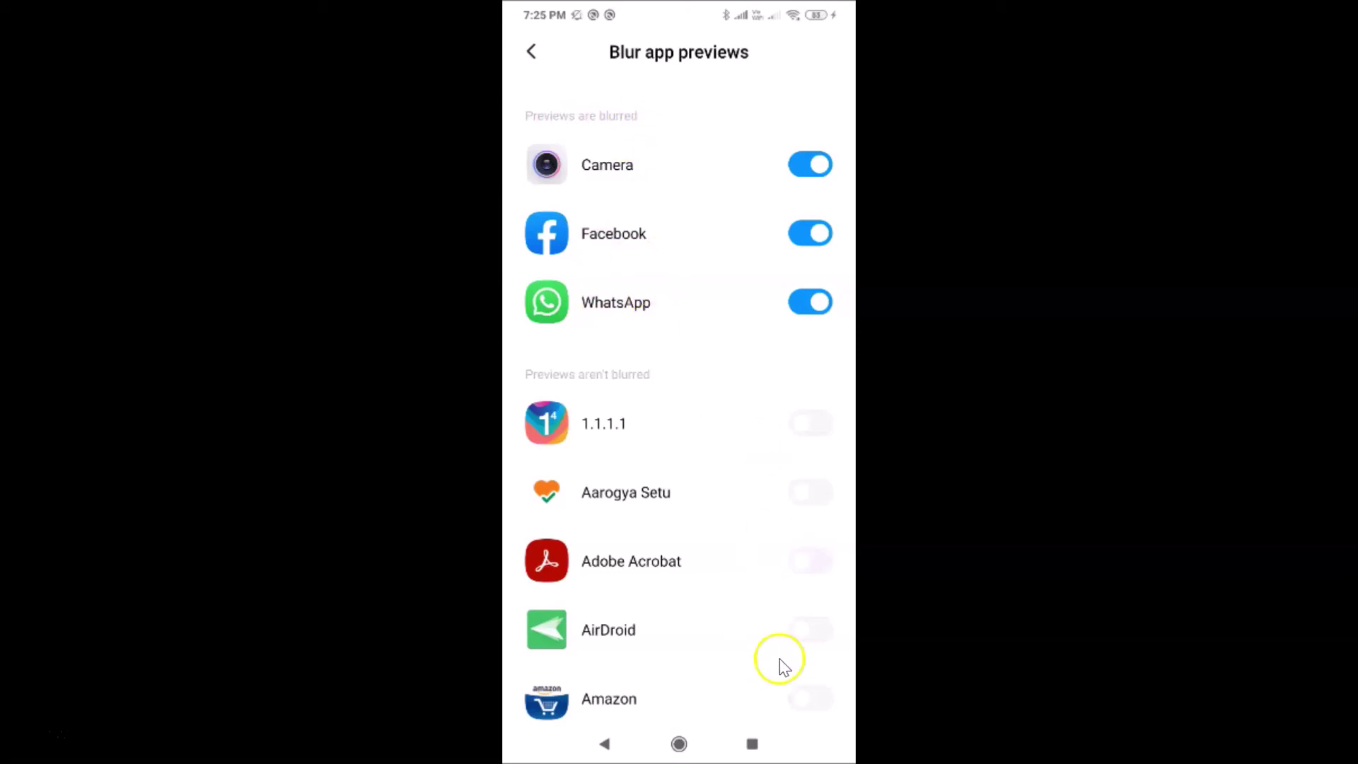
pyautogui.click(754, 744)
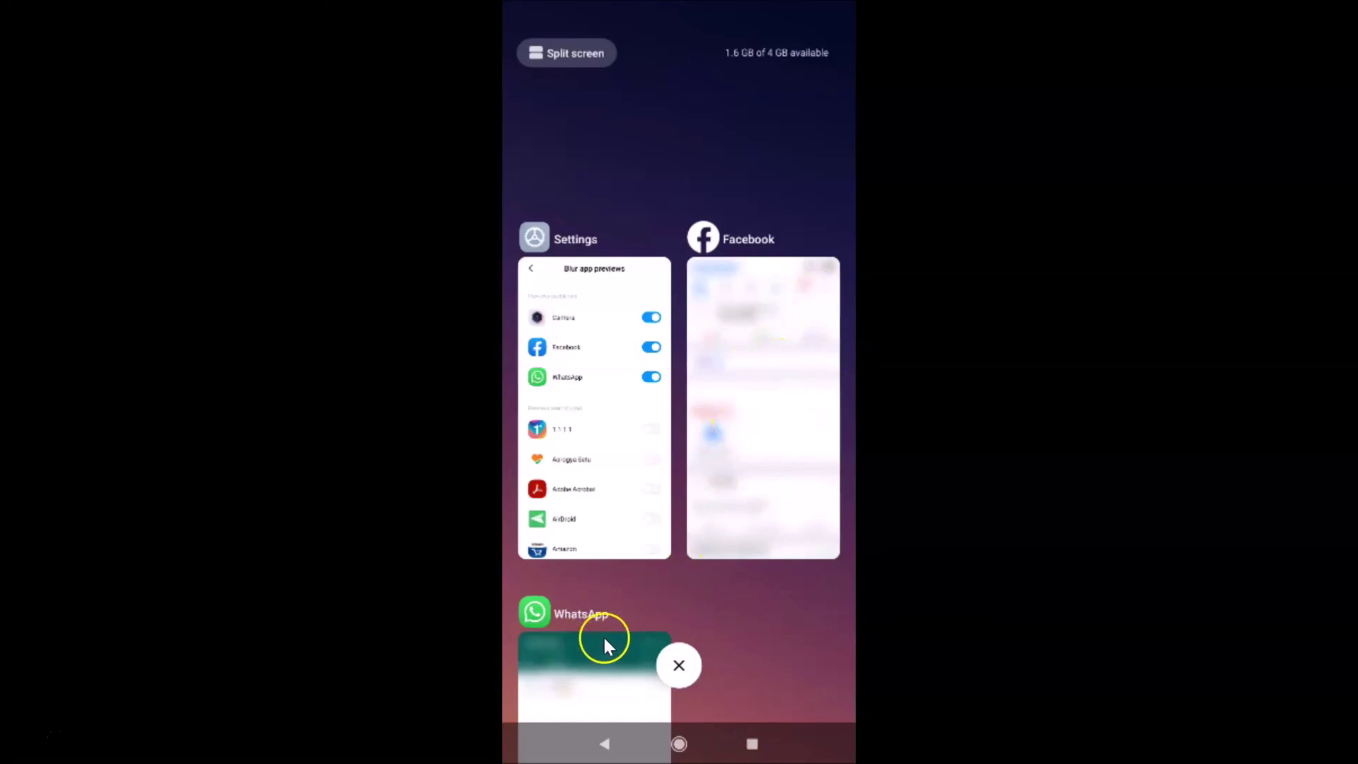
pyautogui.scroll(-5, 603, 635)
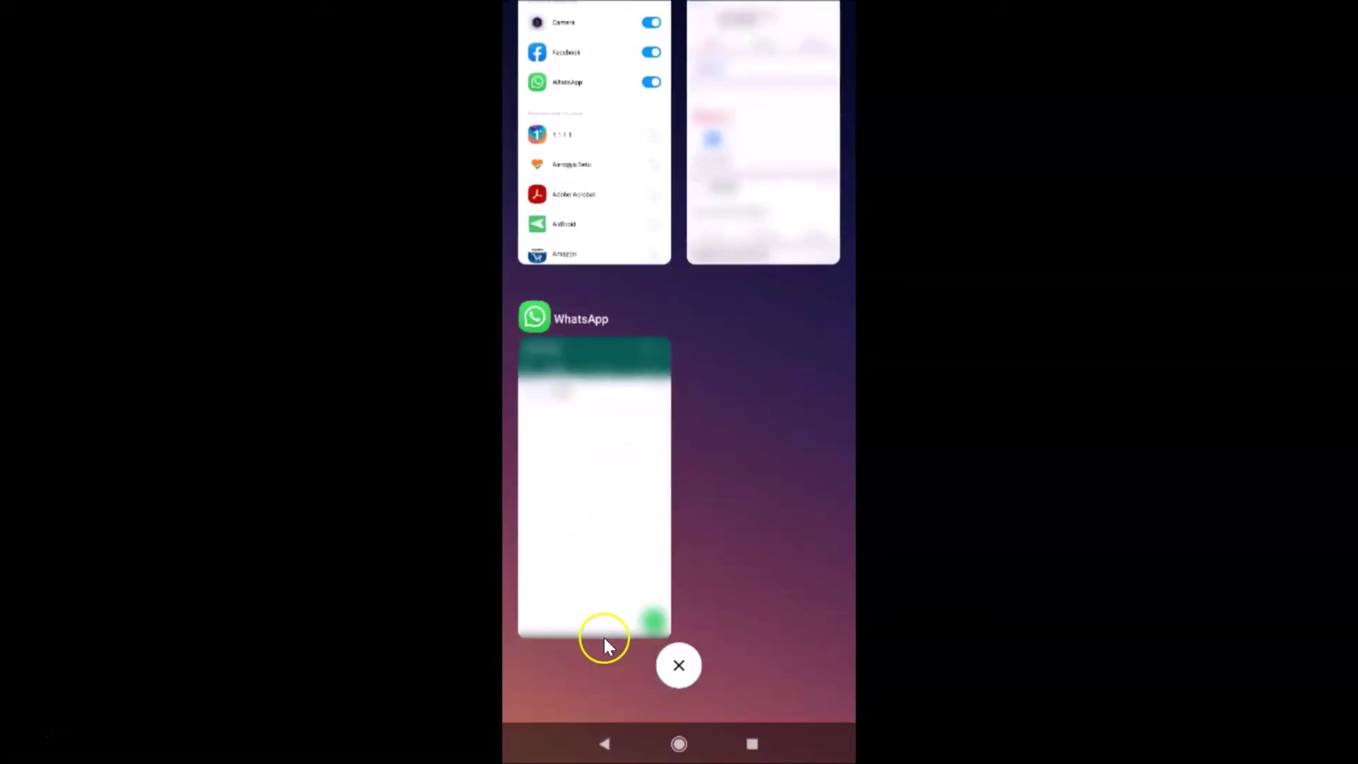
pyautogui.scroll(3, 604, 638)
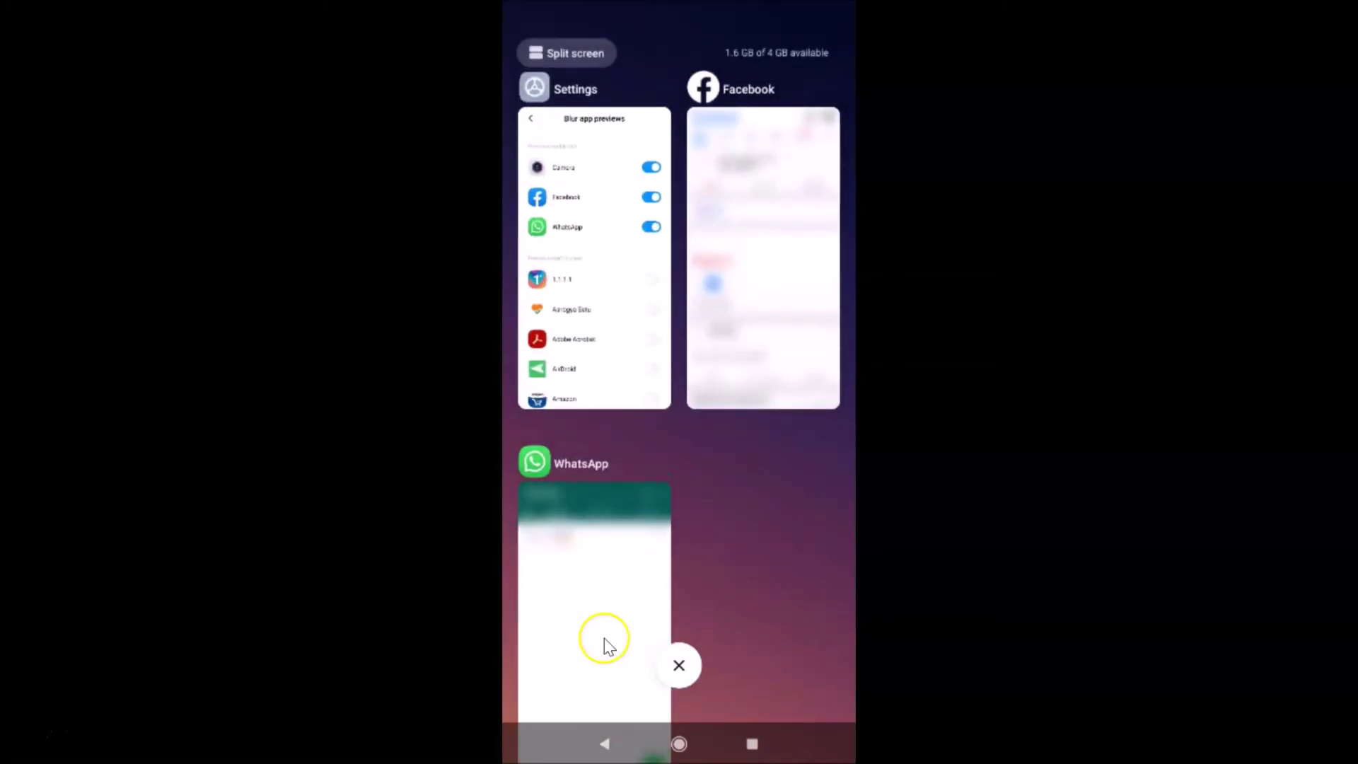